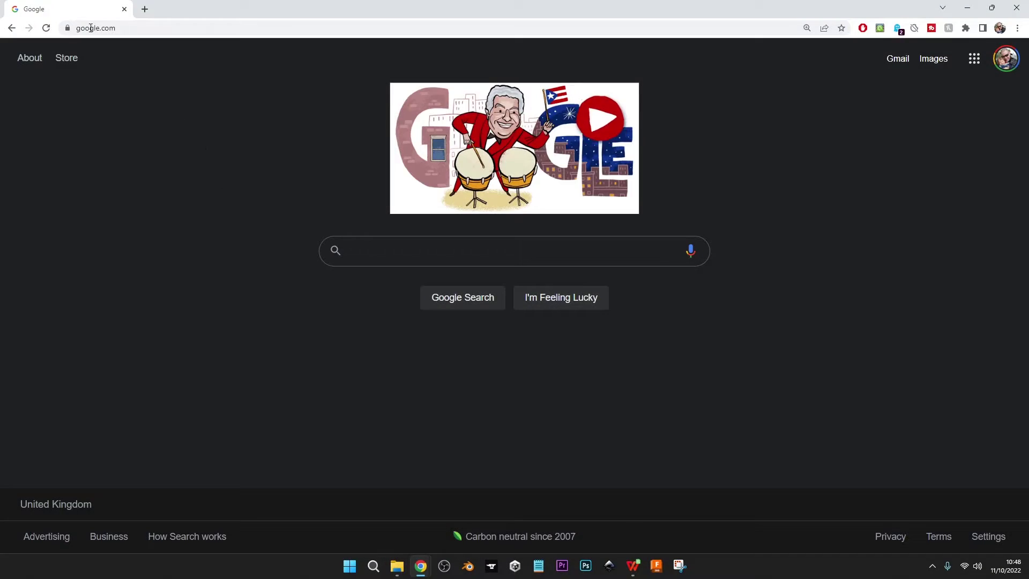
Open raspberrypi.com/software in Chrome and download the Raspberry Pi Imager installer for Windows.
{"action": "left_click", "coordinate": [123, 28]}
{"action": "type", "text": "https://www.raspberrypi.com/software/"}
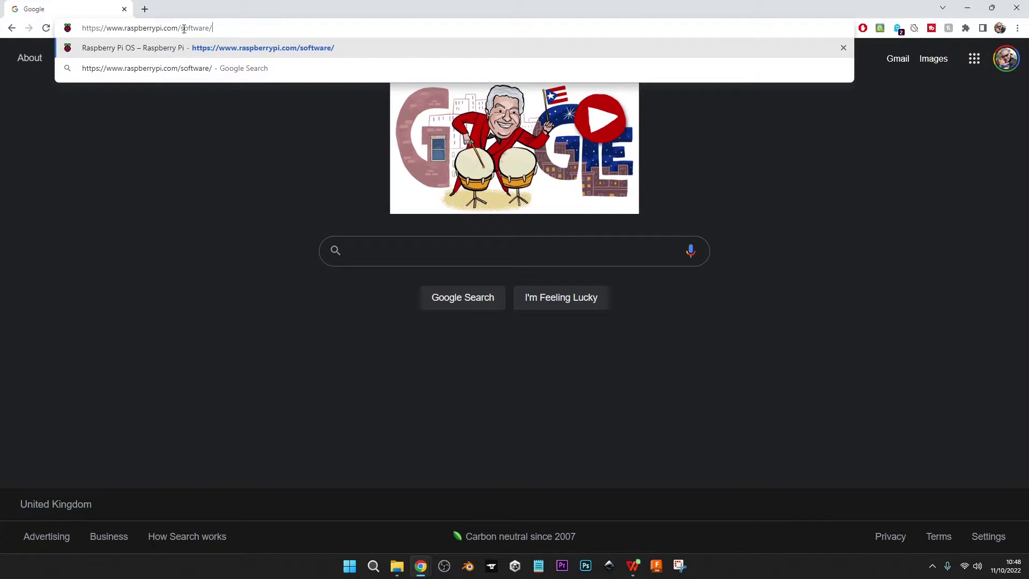
{"action": "key", "text": "Return"}
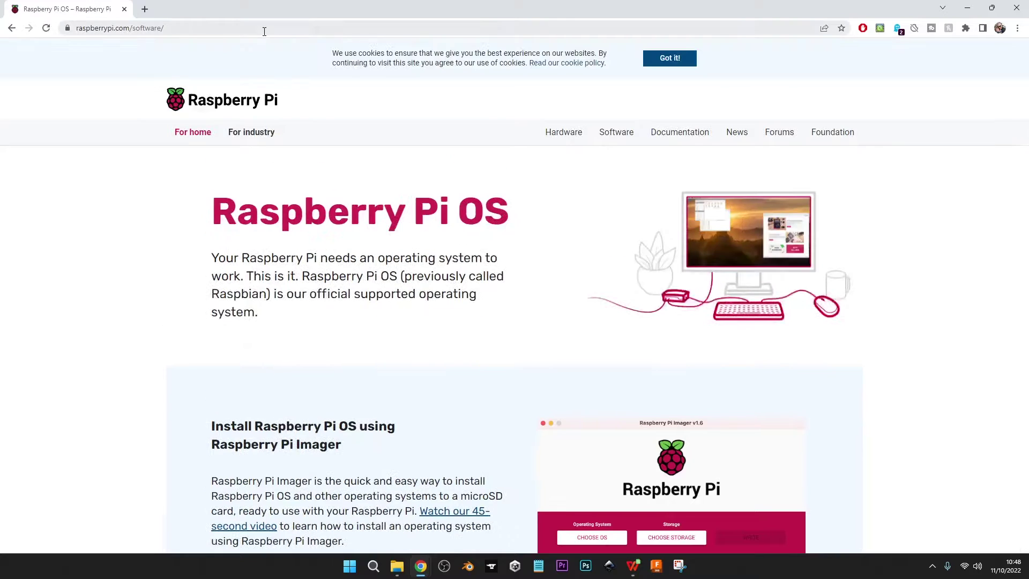
{"action": "scroll", "coordinate": [643, 225], "scroll_direction": "down", "scroll_amount": 6}
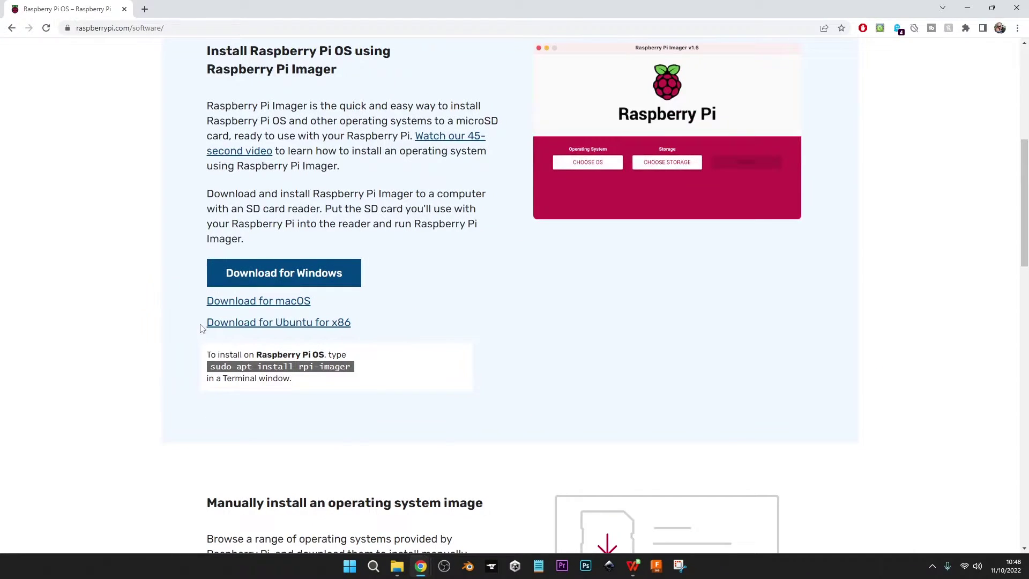
{"action": "left_click", "coordinate": [263, 284]}
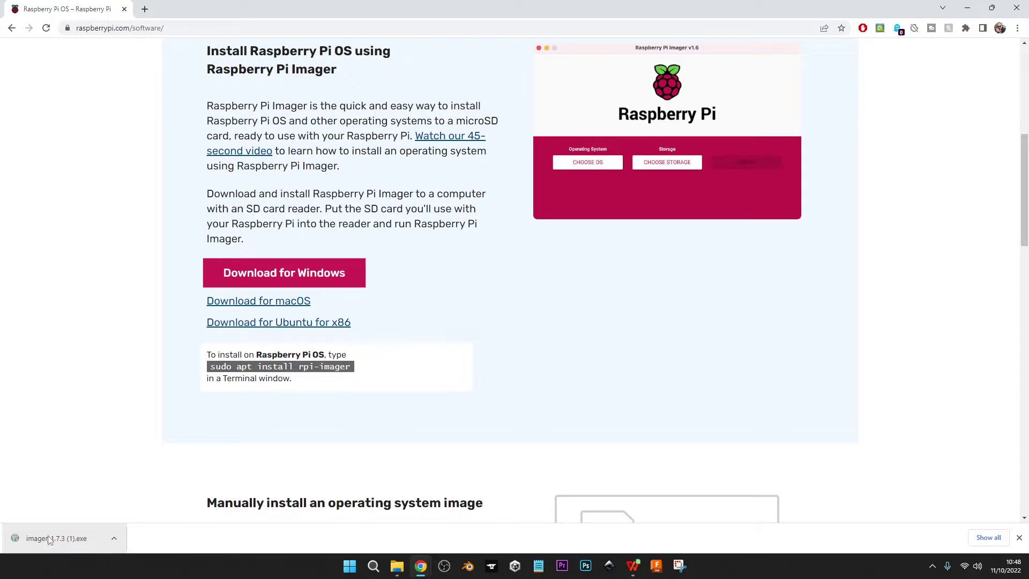
Install and launch Raspberry Pi Imager, then browse its operating system list.
{"action": "left_click", "coordinate": [65, 538]}
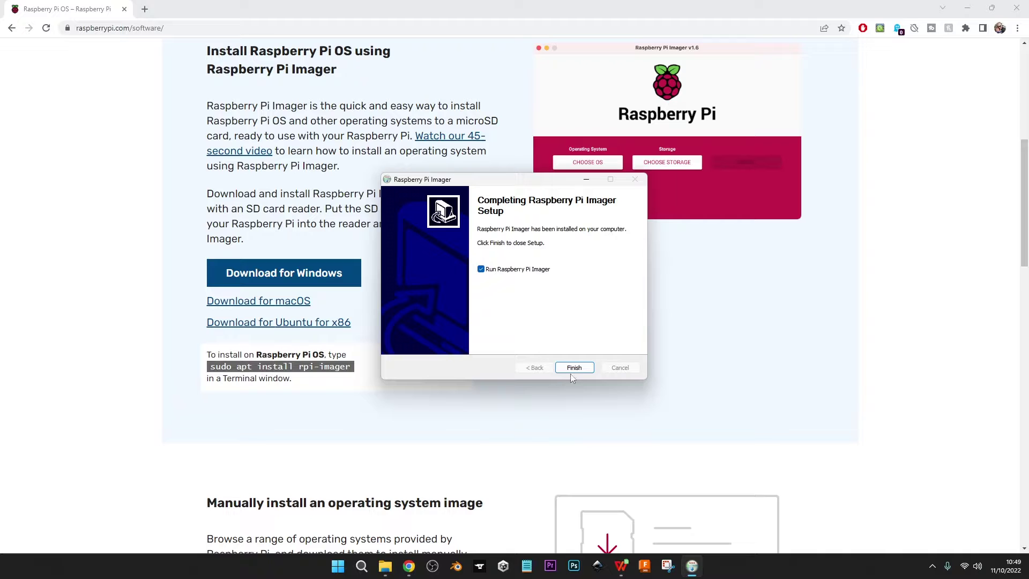
{"action": "left_click", "coordinate": [573, 368]}
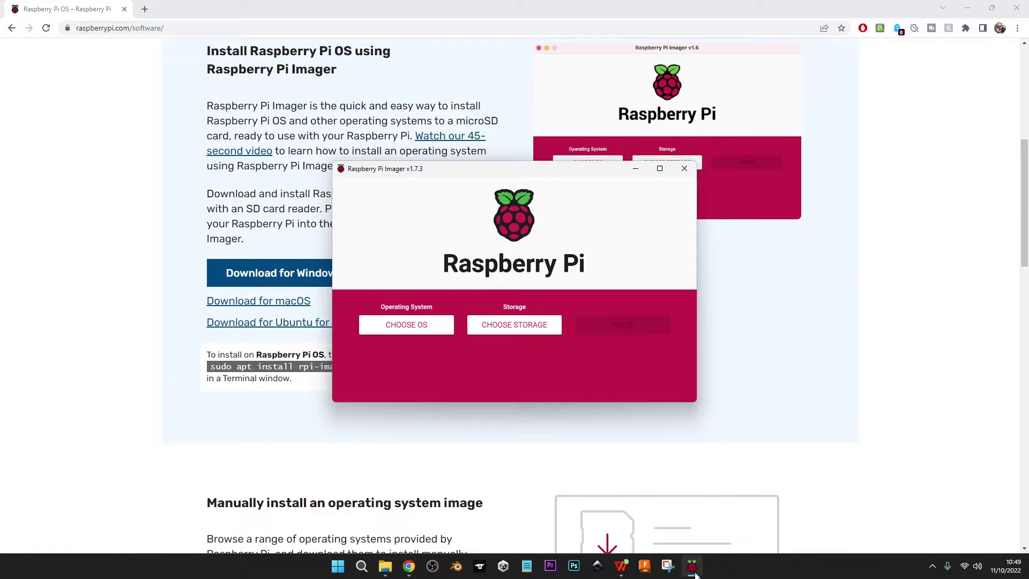
{"action": "left_click", "coordinate": [419, 328]}
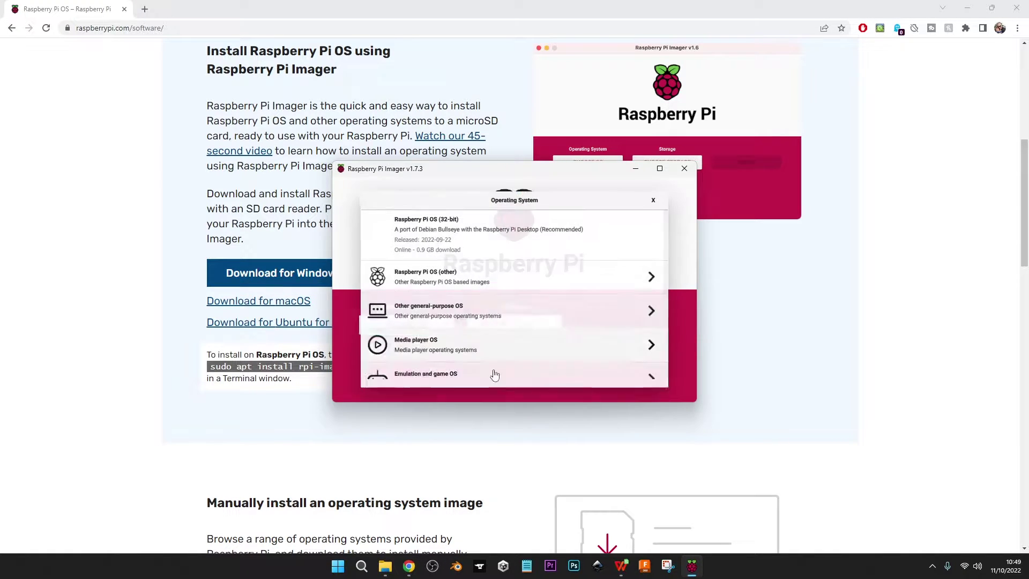
{"action": "scroll", "coordinate": [530, 295], "scroll_direction": "down", "scroll_amount": 3}
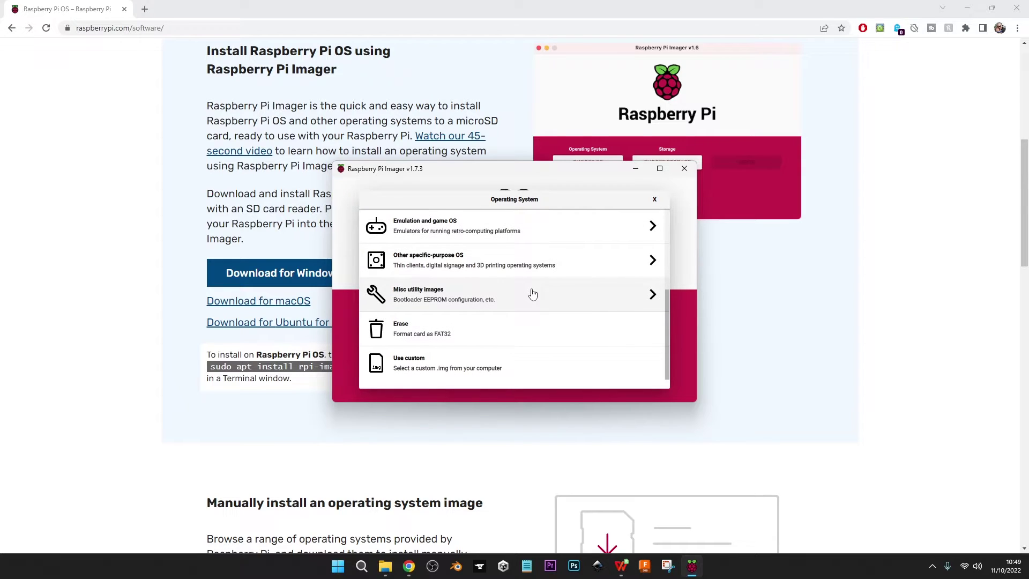
{"action": "scroll", "coordinate": [537, 328], "scroll_direction": "up", "scroll_amount": 5}
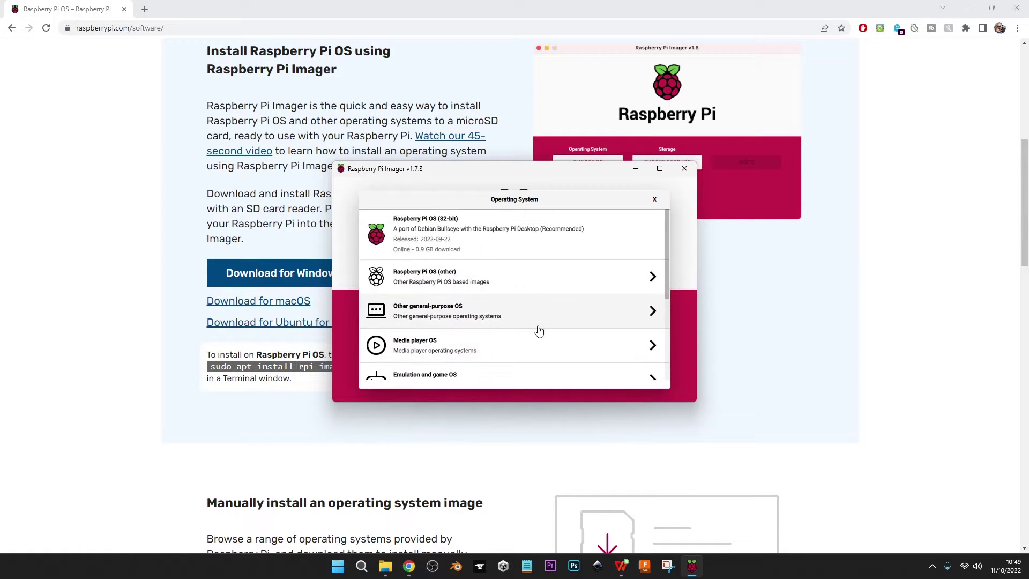
{"action": "scroll", "coordinate": [538, 330], "scroll_direction": "down", "scroll_amount": 2}
{"action": "scroll", "coordinate": [536, 325], "scroll_direction": "down", "scroll_amount": 2}
{"action": "scroll", "coordinate": [472, 295], "scroll_direction": "up", "scroll_amount": 2}
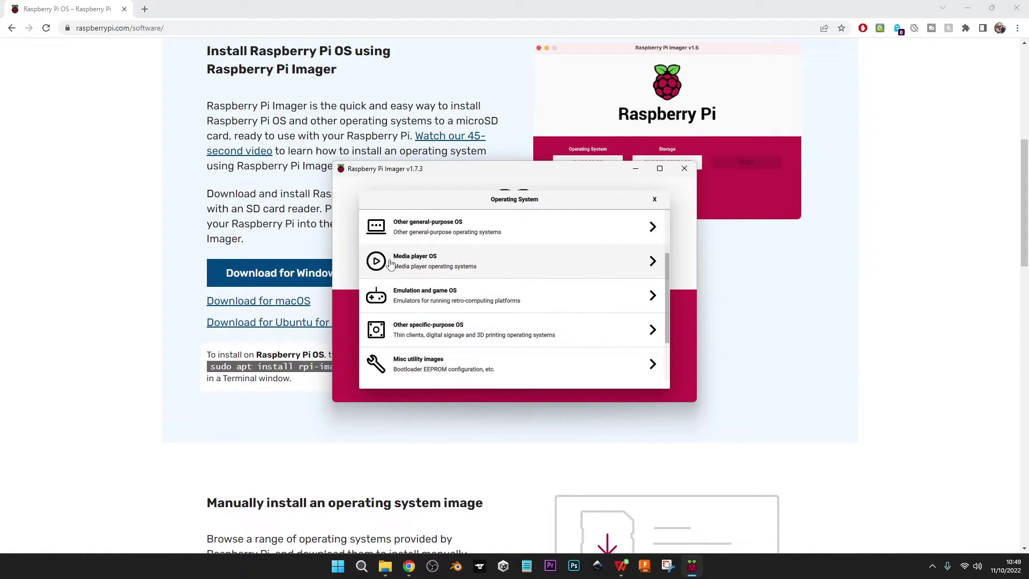
{"action": "scroll", "coordinate": [562, 347], "scroll_direction": "down", "scroll_amount": 2}
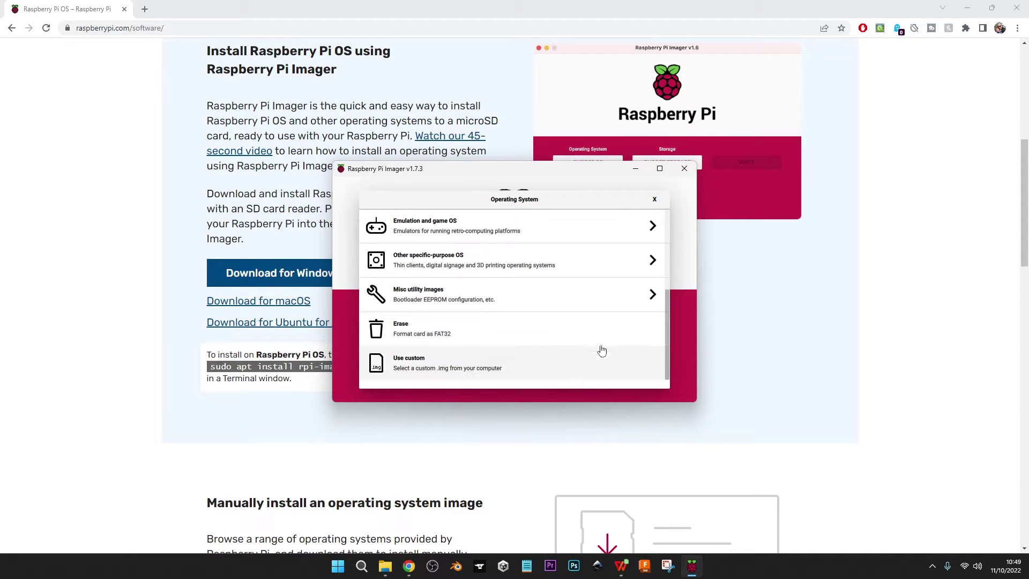
{"action": "scroll", "coordinate": [522, 245], "scroll_direction": "up", "scroll_amount": 4}
{"action": "scroll", "coordinate": [524, 246], "scroll_direction": "down", "scroll_amount": 4}
{"action": "scroll", "coordinate": [506, 257], "scroll_direction": "up", "scroll_amount": 2}
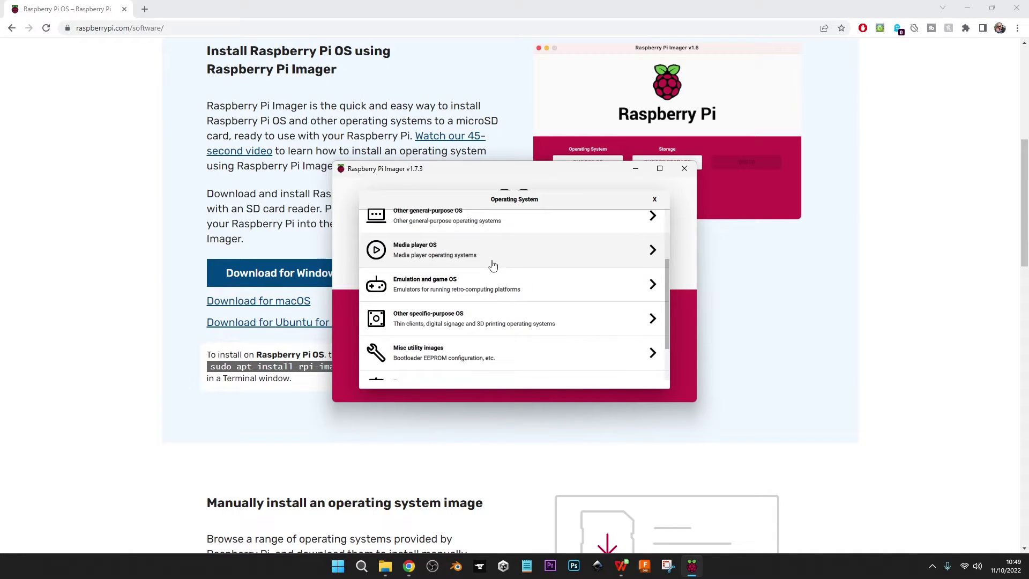
Choose OctoPi (stable) under Other specific-purpose OS > 3D printing, then list storage devices.
{"action": "left_click", "coordinate": [433, 334]}
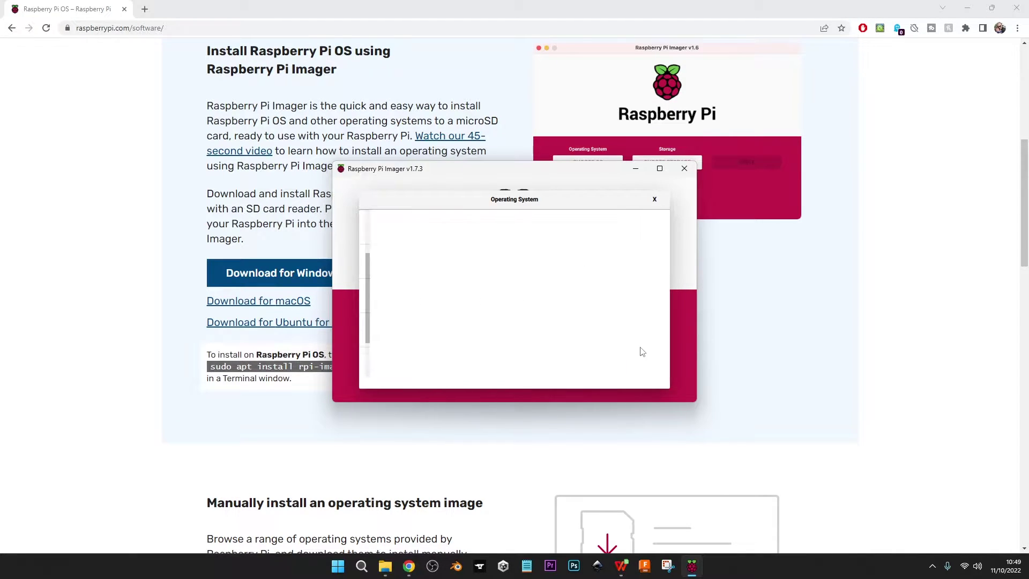
{"action": "left_click", "coordinate": [459, 259]}
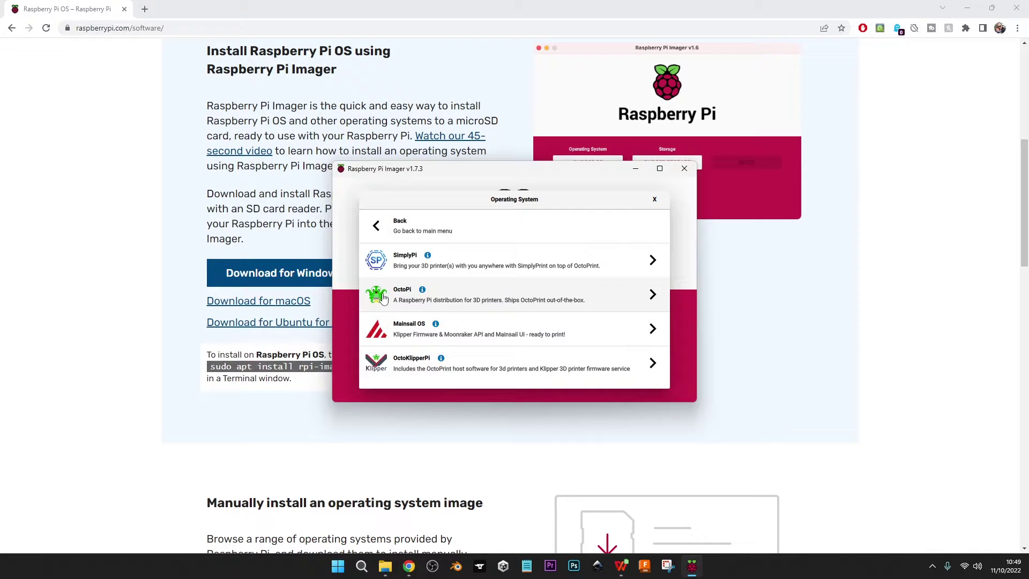
{"action": "left_click", "coordinate": [405, 301]}
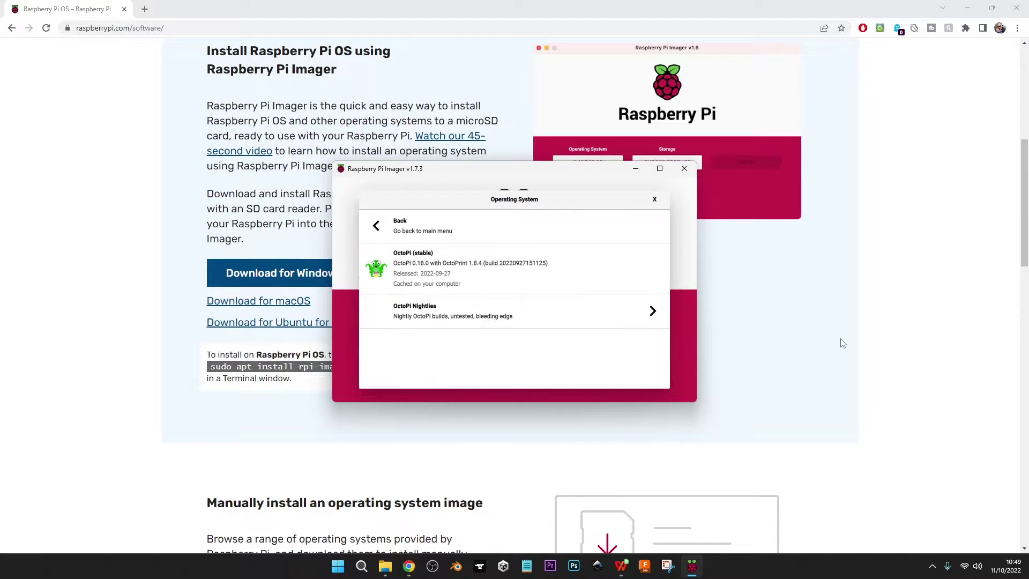
{"action": "left_click", "coordinate": [490, 265]}
{"action": "left_click", "coordinate": [518, 329]}
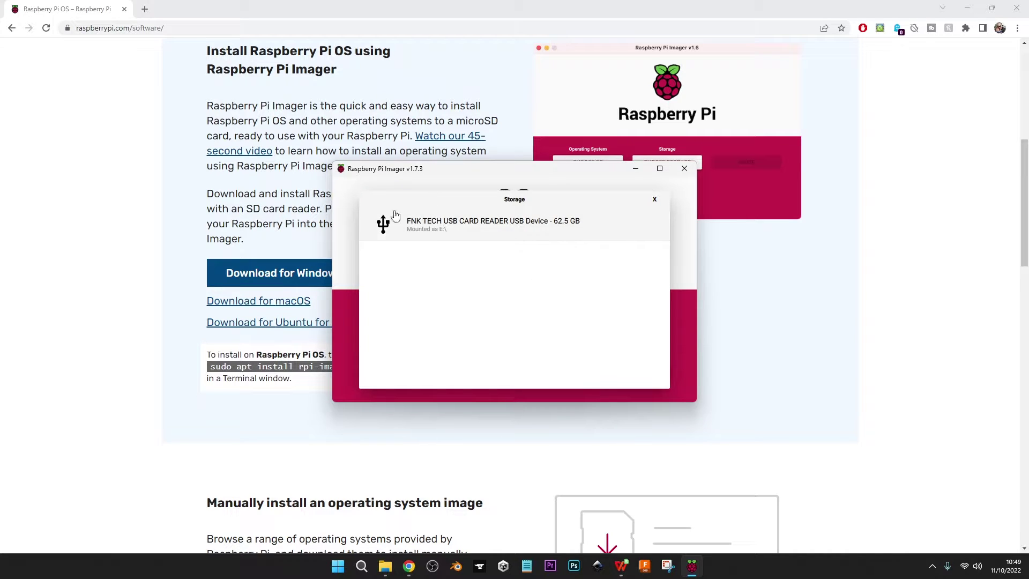
Target the FNK TECH USB card reader and enable SSH with a username and password.
{"action": "left_click", "coordinate": [532, 232]}
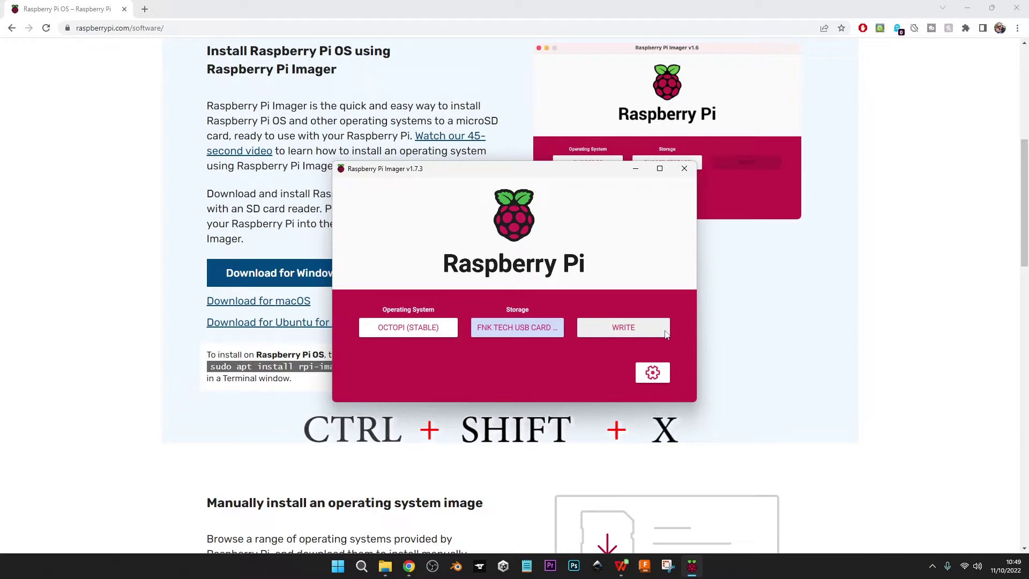
{"action": "key", "text": "ctrl+shift+x"}
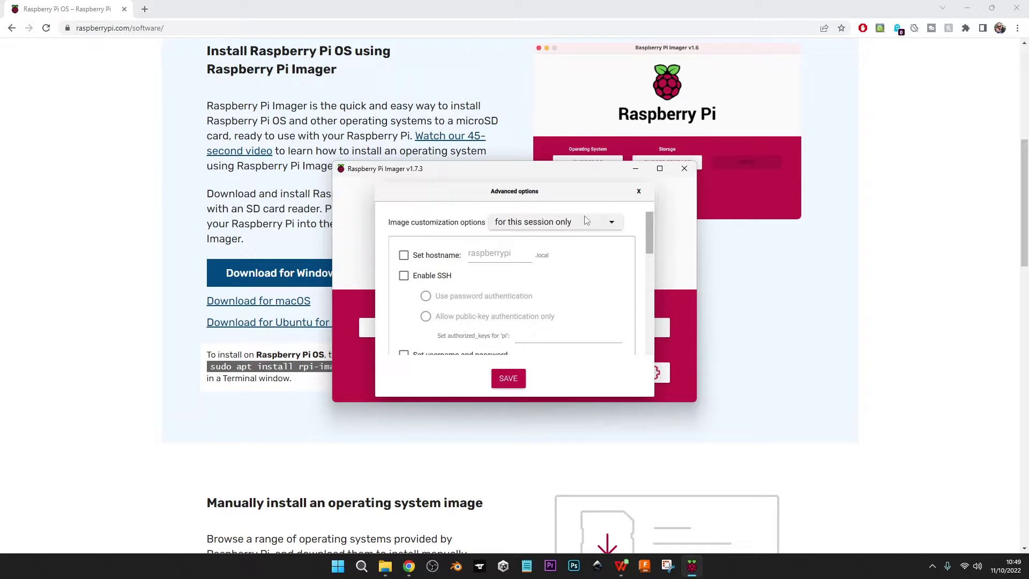
{"action": "left_click_drag", "start_coordinate": [648, 229], "coordinate": [647, 239]}
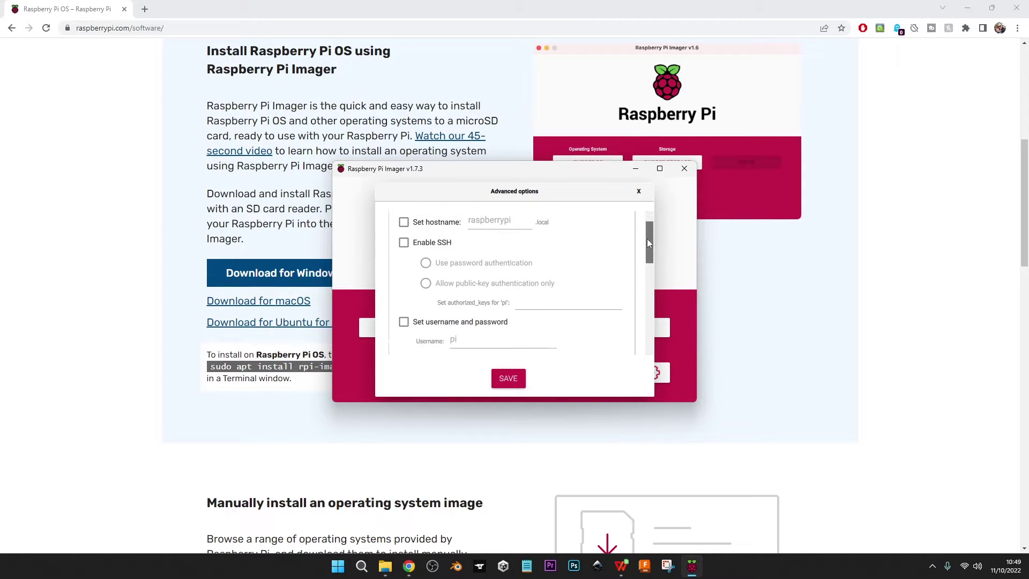
{"action": "left_click", "coordinate": [404, 243]}
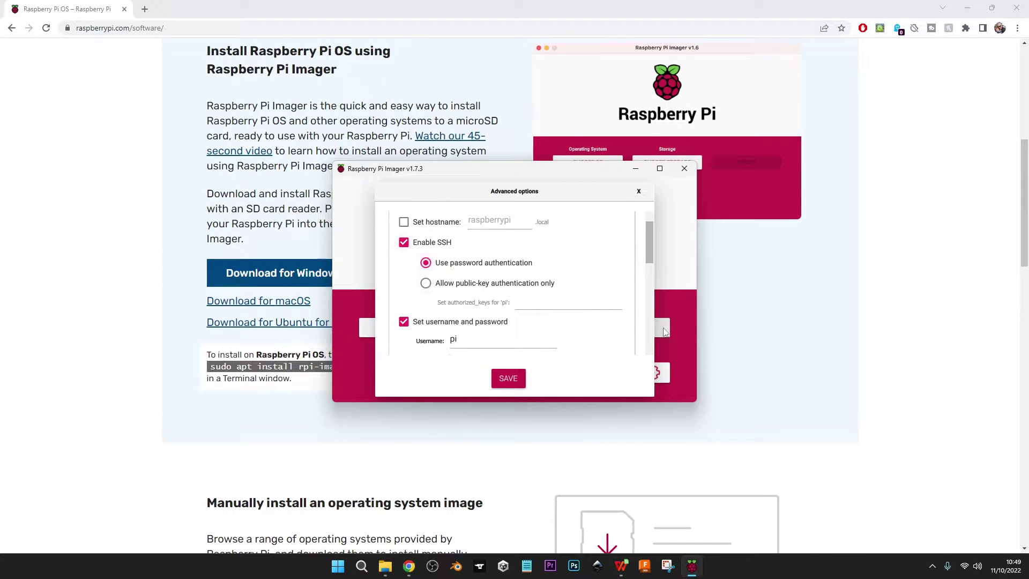
{"action": "scroll", "coordinate": [469, 297], "scroll_direction": "down", "scroll_amount": 1}
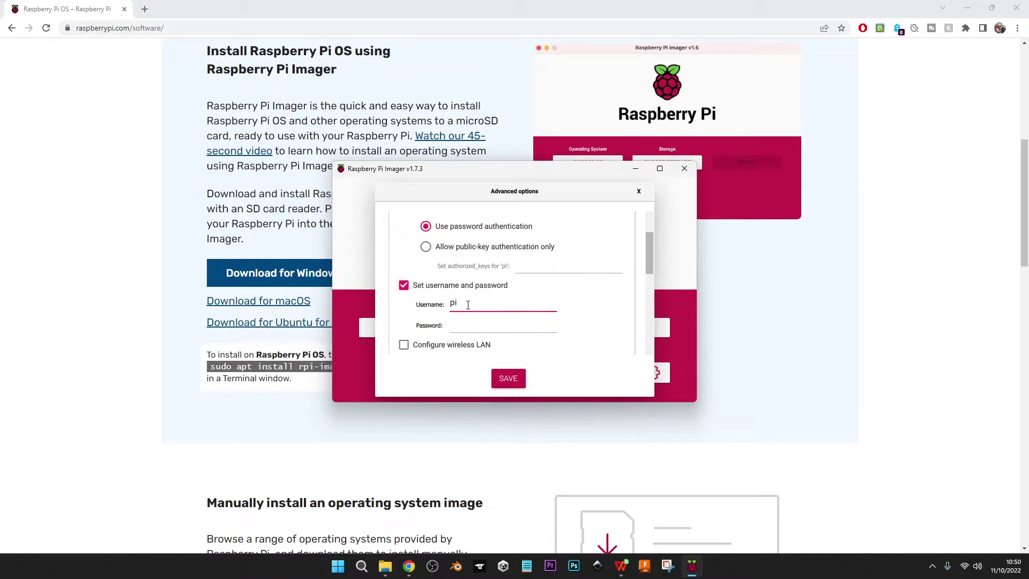
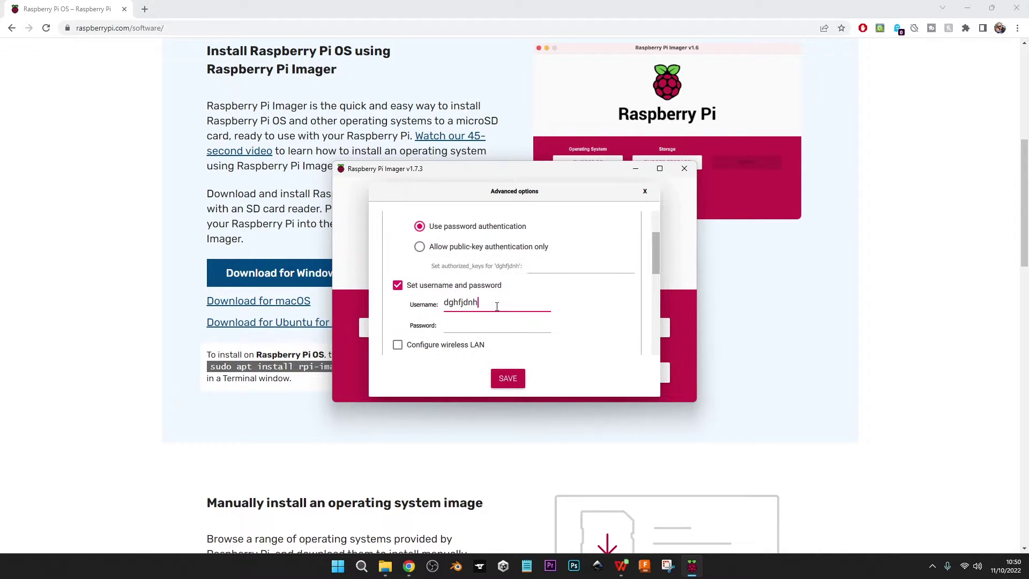
Turn on wireless LAN configuration with the Wi-Fi password, then start writing the card.
{"action": "left_click_drag", "start_coordinate": [655, 261], "coordinate": [653, 292]}
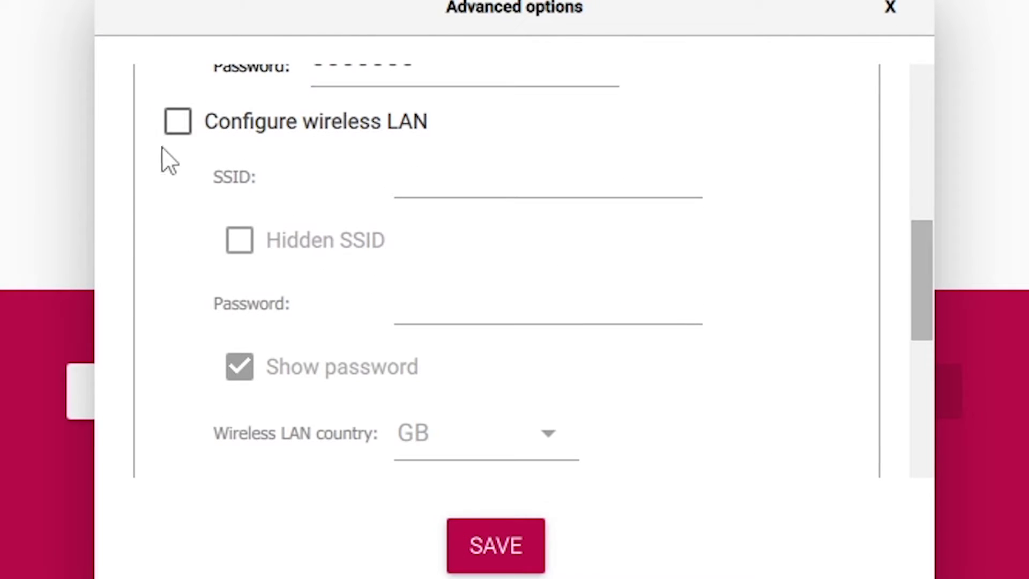
{"action": "left_click", "coordinate": [179, 124]}
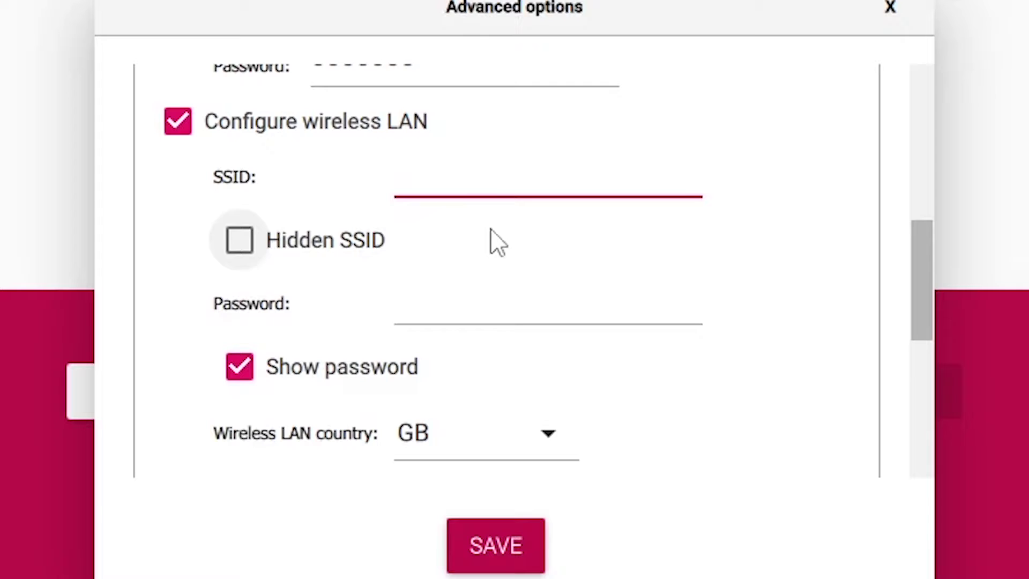
{"action": "left_click", "coordinate": [476, 291]}
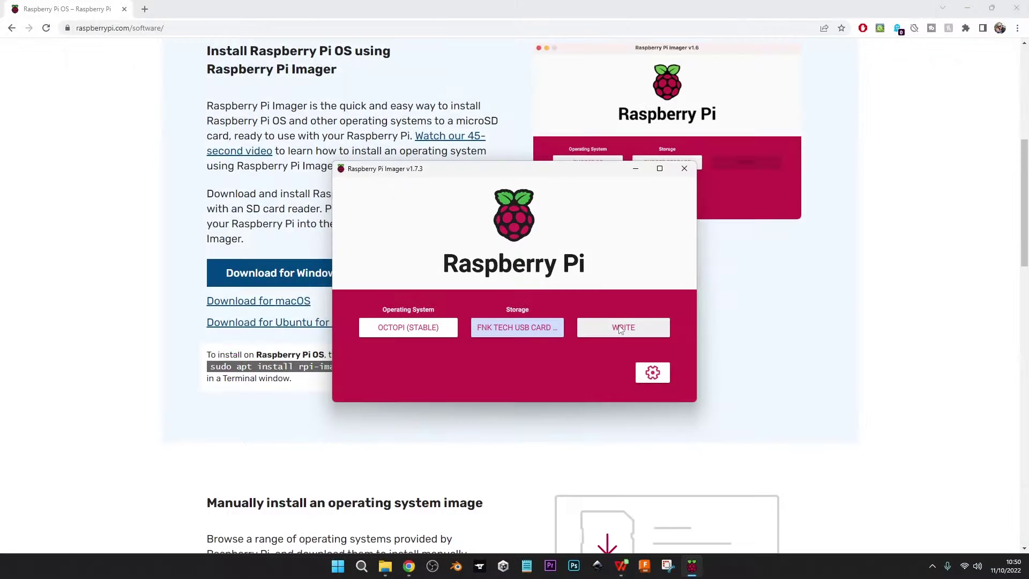
{"action": "left_click", "coordinate": [620, 328]}
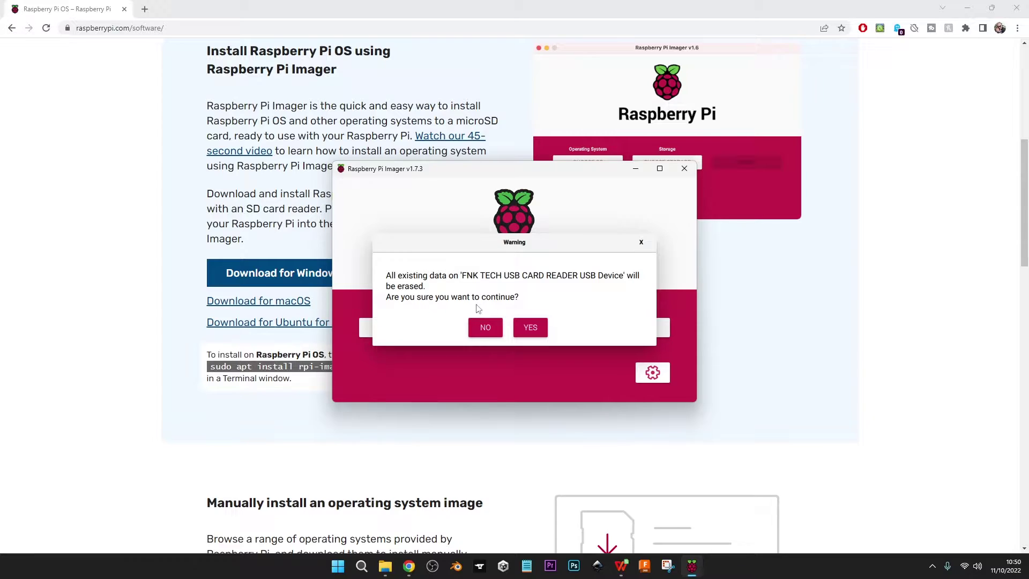
Confirm erasing the card so OctoPi (stable) gets written to it.
{"action": "left_click", "coordinate": [529, 331]}
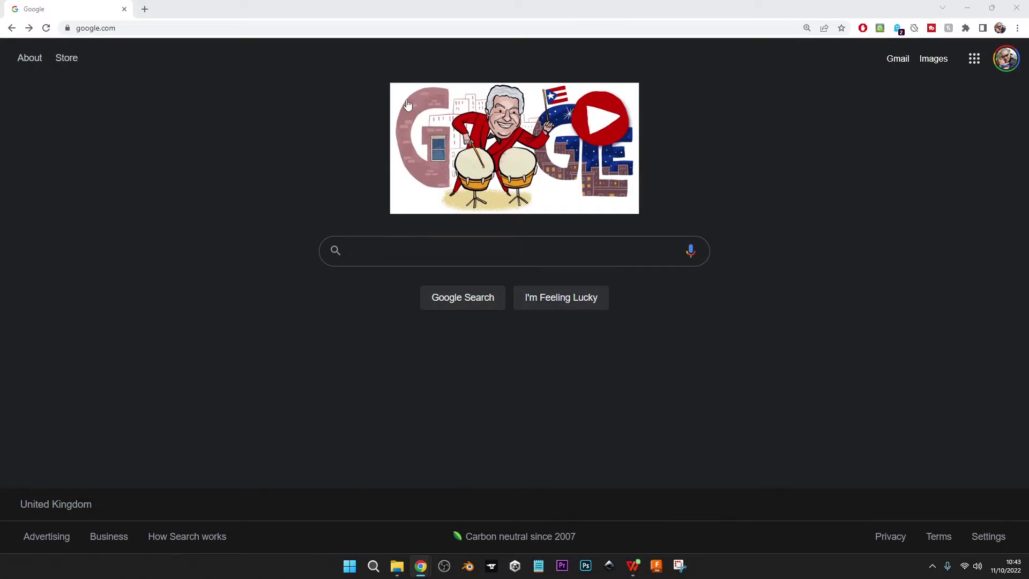
{"action": "left_click", "coordinate": [143, 30]}
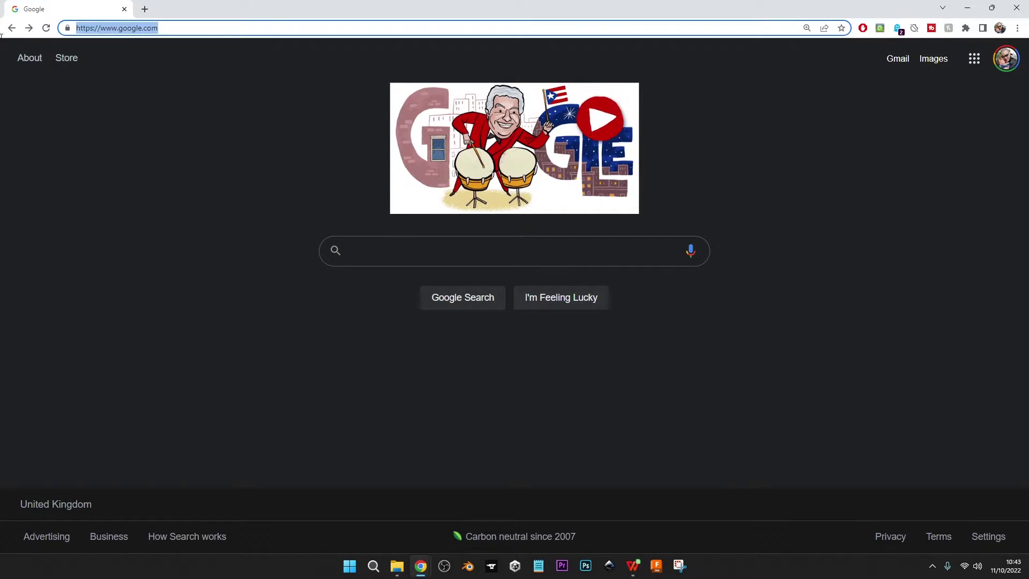
{"action": "type", "text": "http://octopi.local/"}
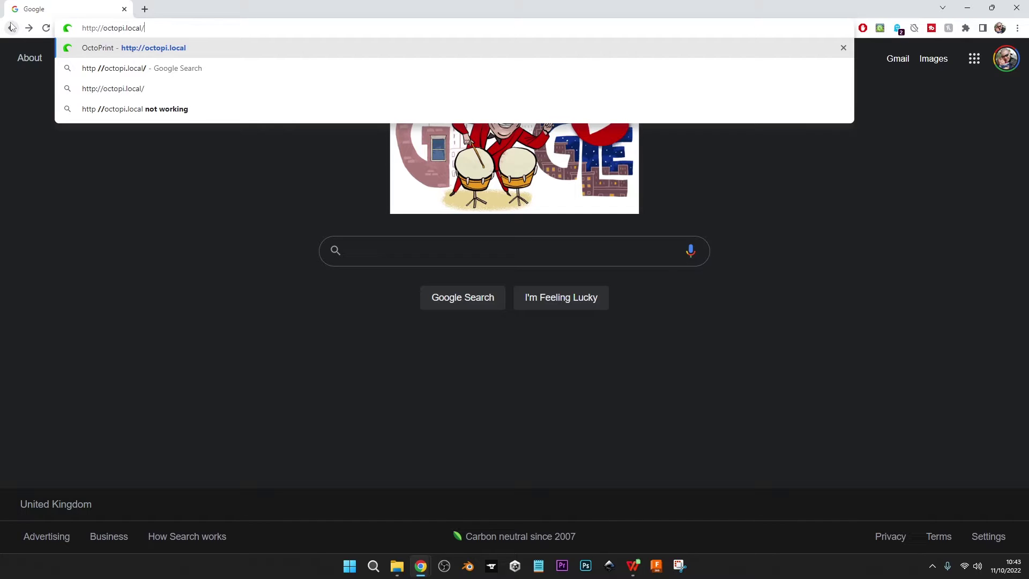
{"action": "key", "text": "Return"}
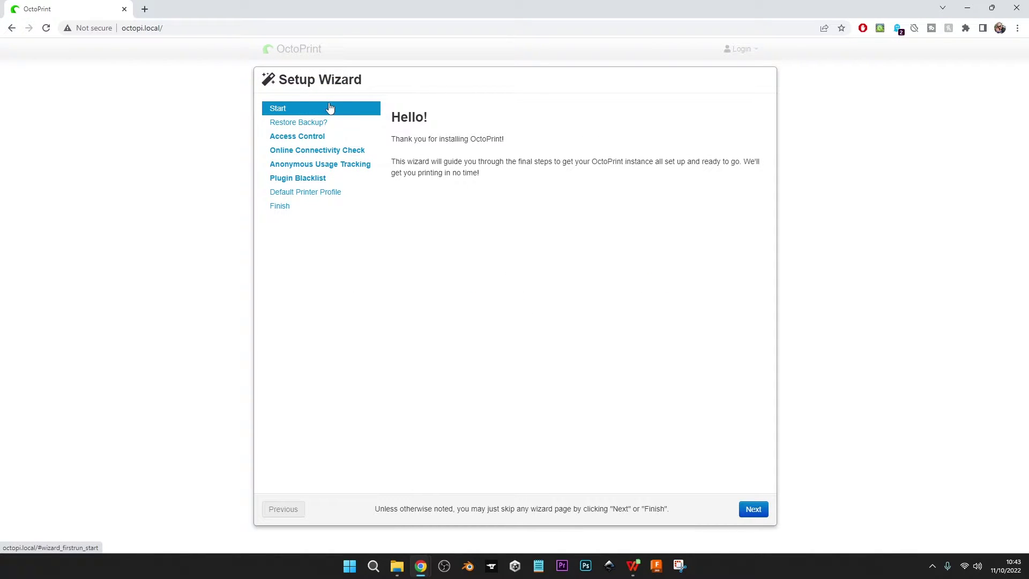
{"action": "left_click", "coordinate": [755, 509]}
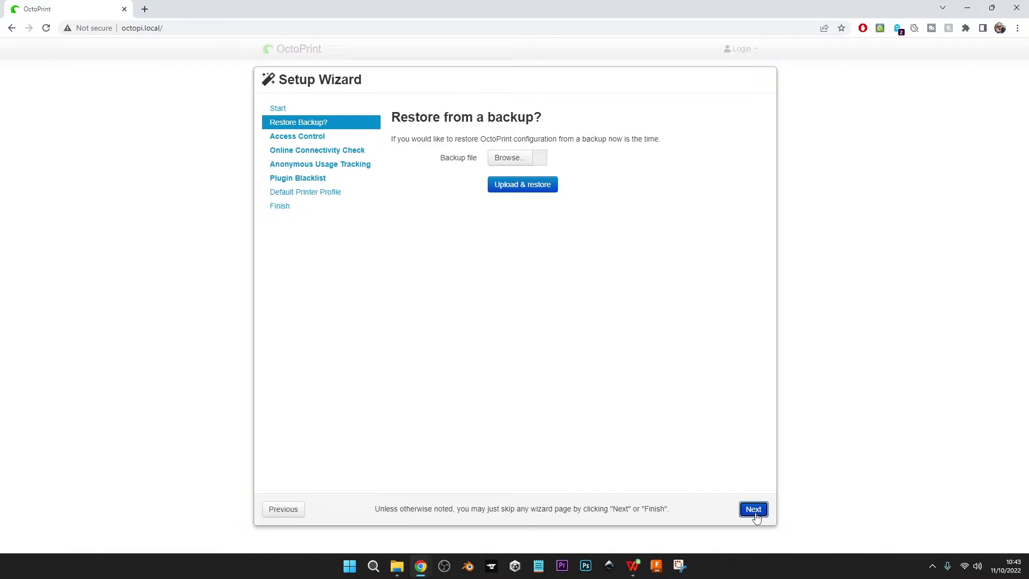
{"action": "left_click", "coordinate": [754, 509]}
{"action": "scroll", "coordinate": [634, 319], "scroll_direction": "down", "scroll_amount": 2}
{"action": "left_click", "coordinate": [753, 509]}
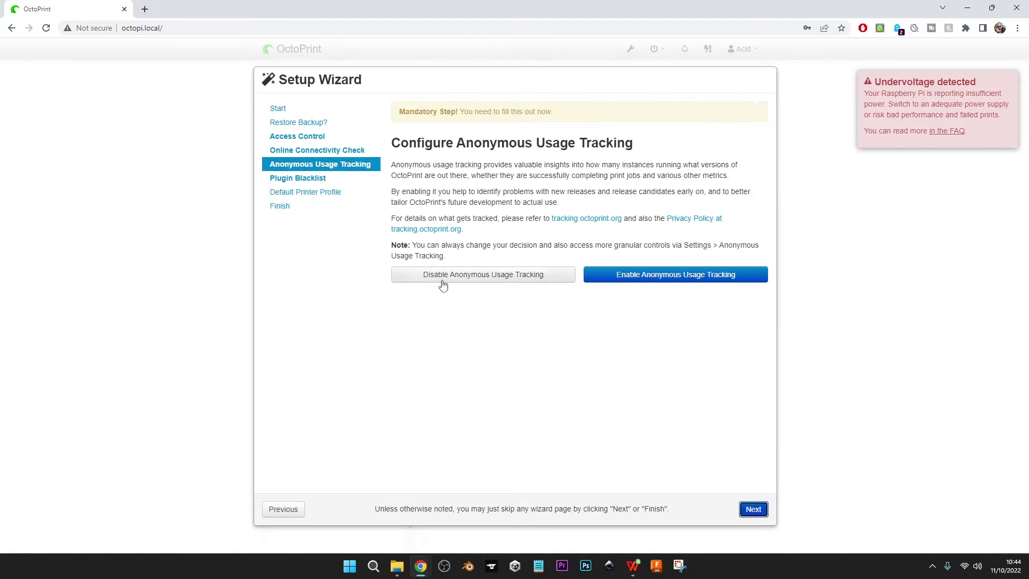
{"action": "left_click", "coordinate": [461, 274]}
{"action": "left_click", "coordinate": [467, 277]}
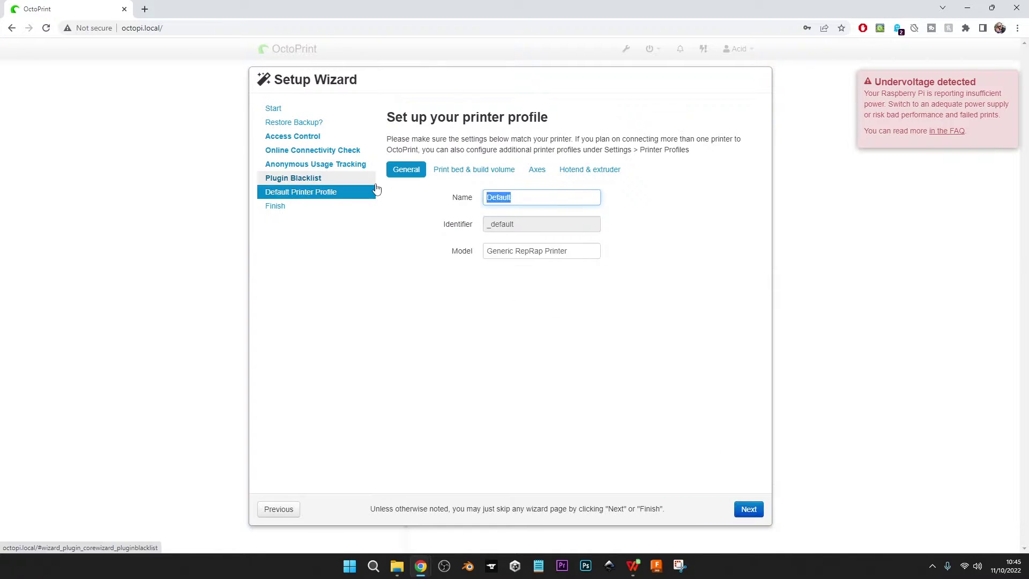
Set the Ender 3 V2 build volume to 235 × 235 × 250 mm.
{"action": "left_click", "coordinate": [748, 509]}
{"action": "scroll", "coordinate": [601, 257], "scroll_direction": "down", "scroll_amount": 1}
{"action": "left_click", "coordinate": [504, 322]}
{"action": "type", "text": "235"}
{"action": "key", "text": "Tab"}
{"action": "type", "text": "235"}
{"action": "key", "text": "Tab"}
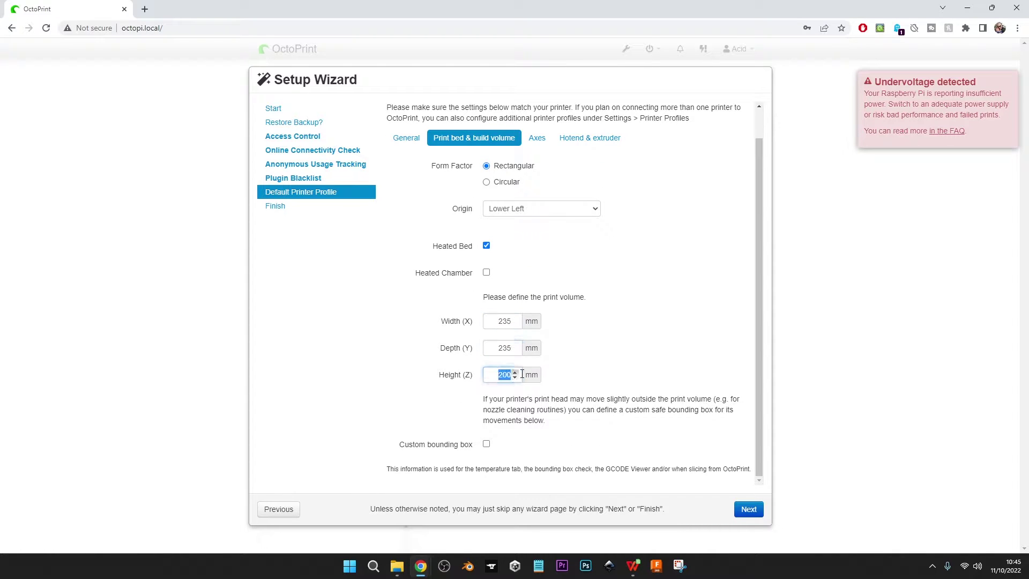
{"action": "type", "text": "250"}
{"action": "left_click", "coordinate": [749, 509]}
{"action": "left_click", "coordinate": [749, 509]}
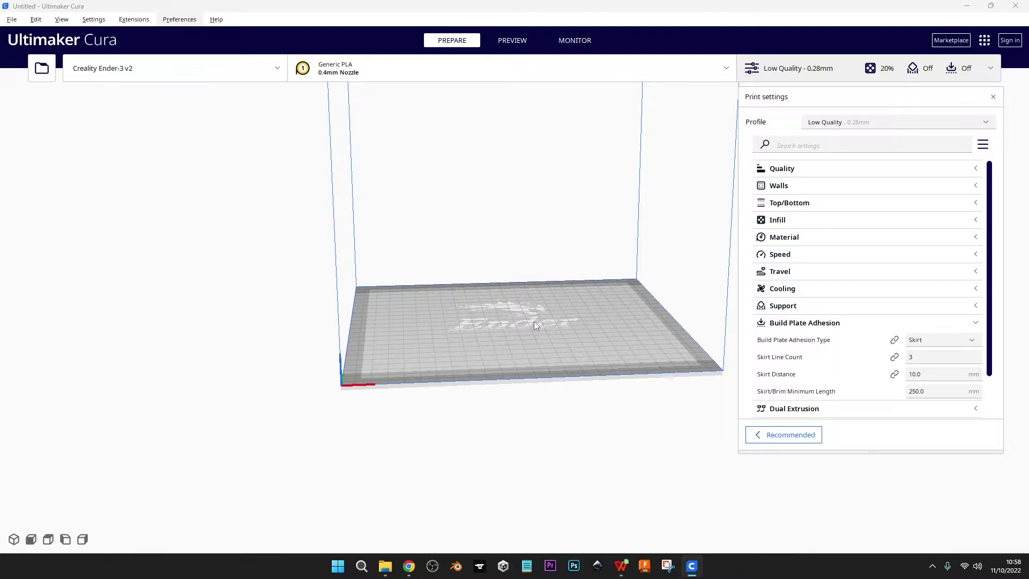
Zoom out and pan until the whole Ender-3 v2 build volume is visible.
{"action": "scroll", "coordinate": [534, 319], "scroll_direction": "down", "scroll_amount": 5}
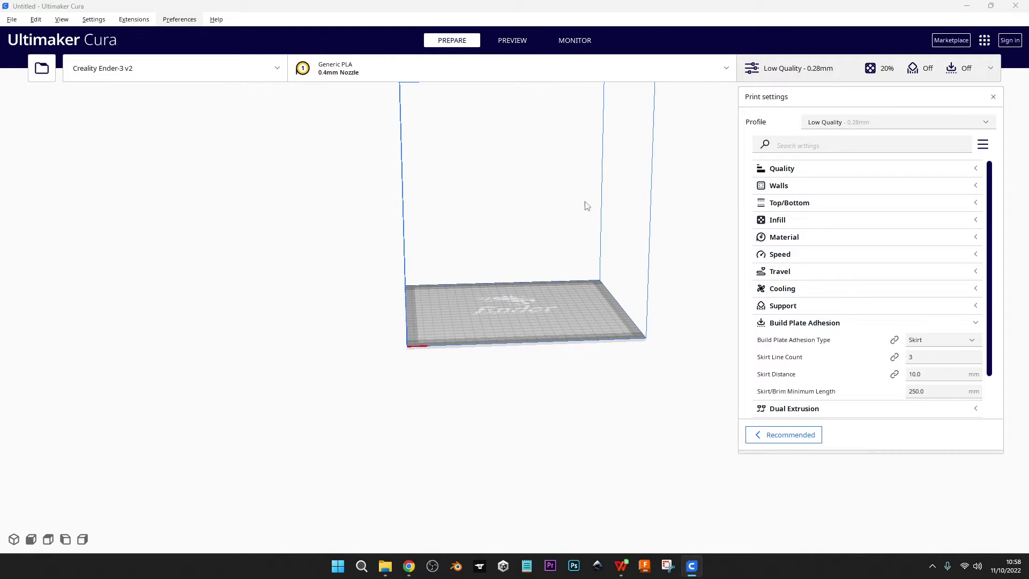
{"action": "middle_click_drag", "start_coordinate": [611, 145], "coordinate": [473, 312]}
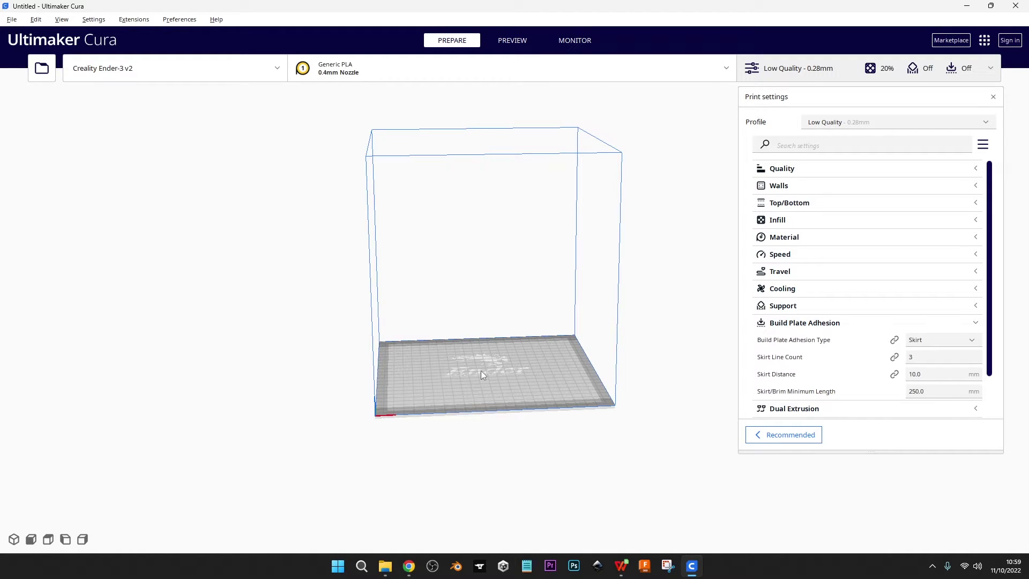
Install the OctoPrint Connection plugin from the Marketplace, accept its licence, and close the Marketplace.
{"action": "left_click", "coordinate": [946, 44]}
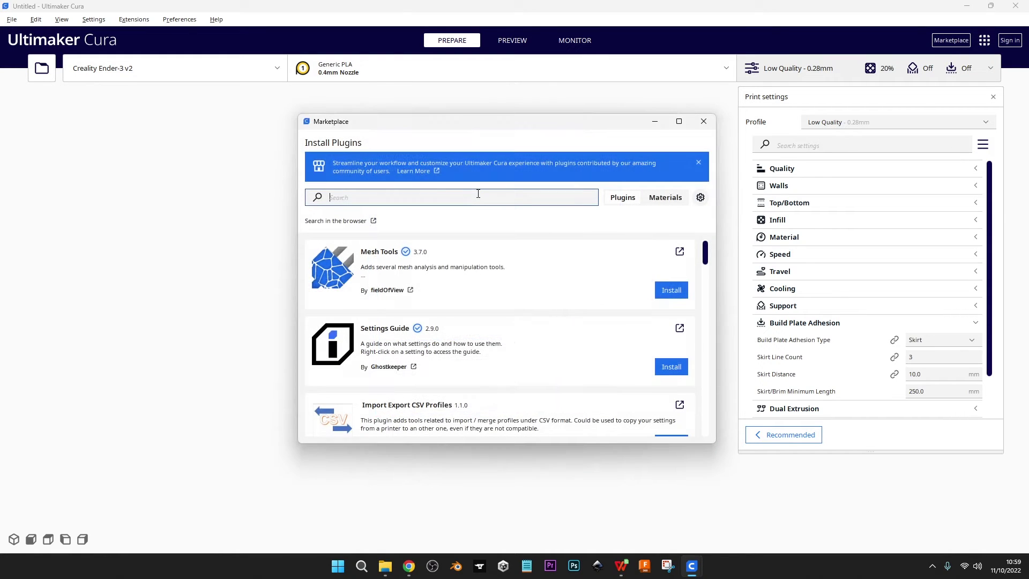
{"action": "type", "text": "octo"}
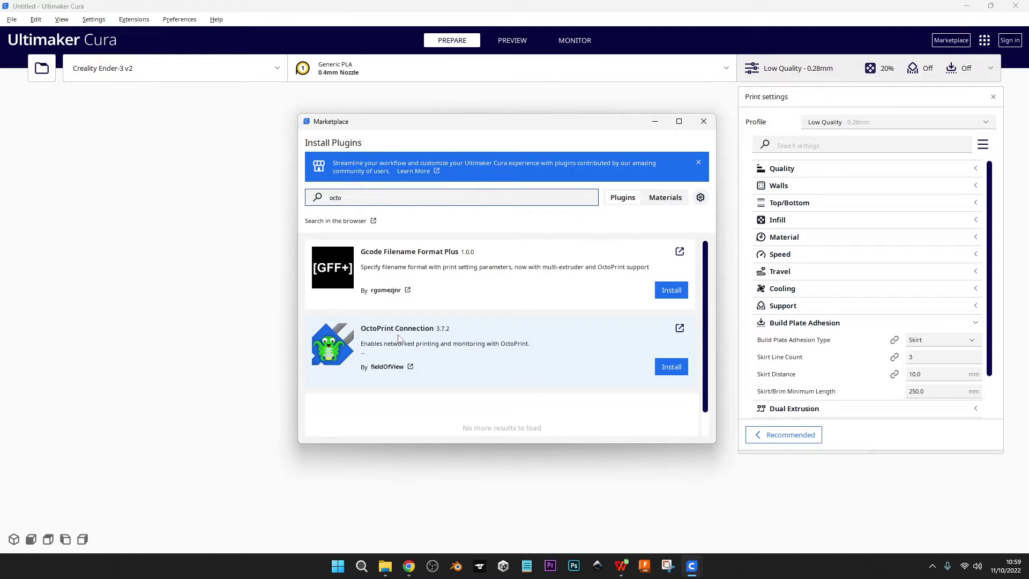
{"action": "left_click", "coordinate": [665, 368]}
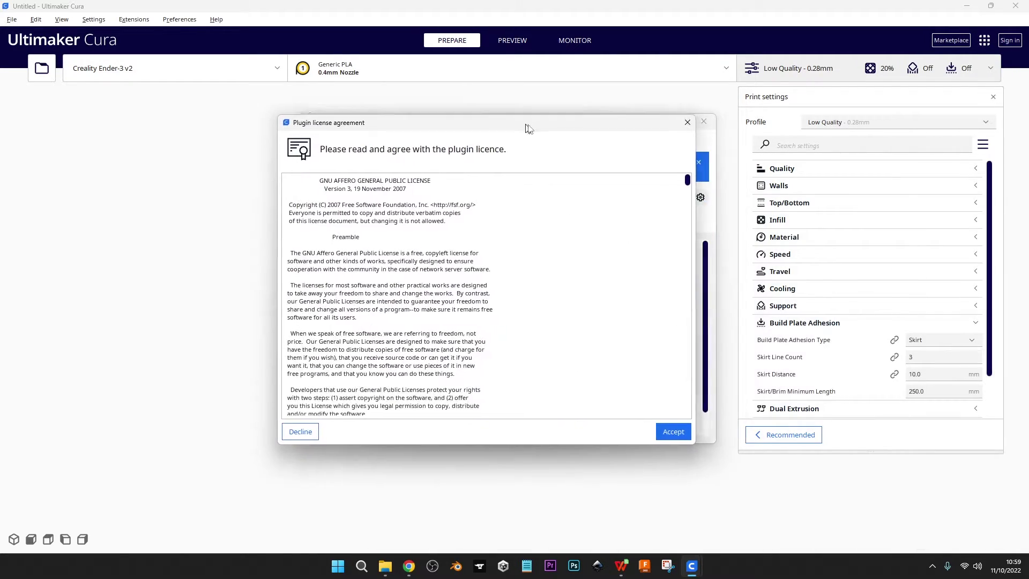
{"action": "scroll", "coordinate": [501, 282], "scroll_direction": "down", "scroll_amount": 20}
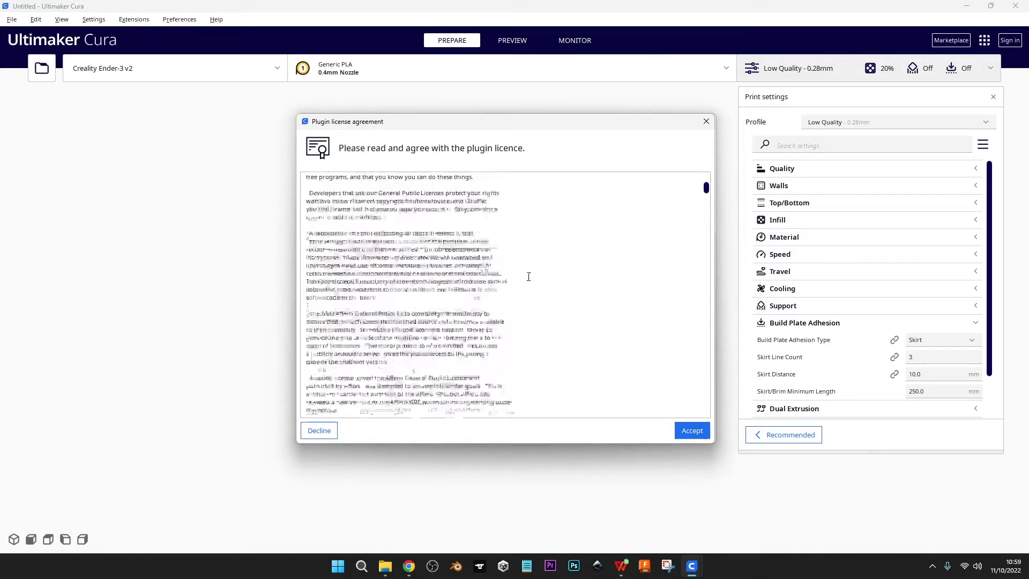
{"action": "scroll", "coordinate": [553, 354], "scroll_direction": "down", "scroll_amount": 20}
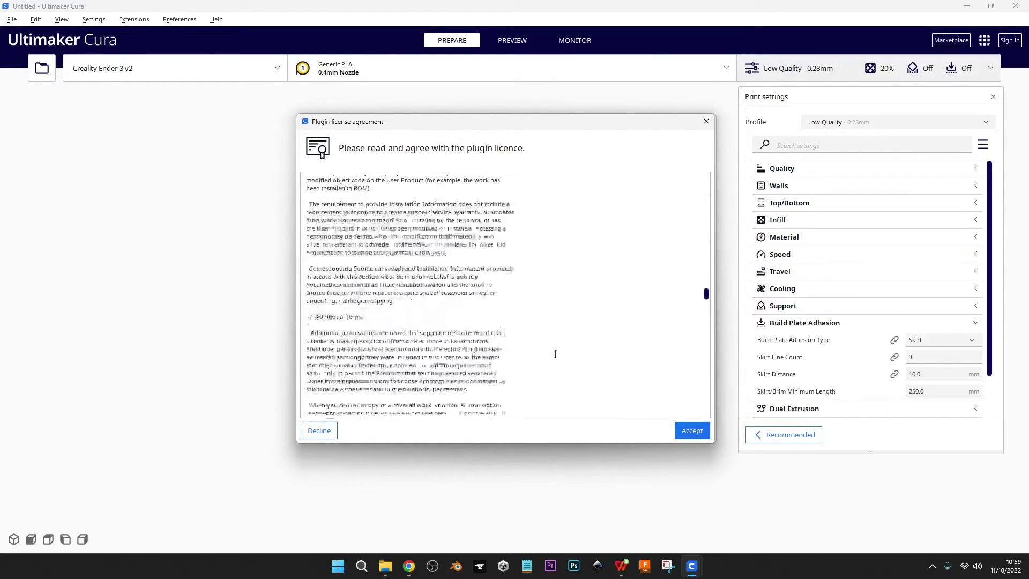
{"action": "left_click", "coordinate": [692, 430]}
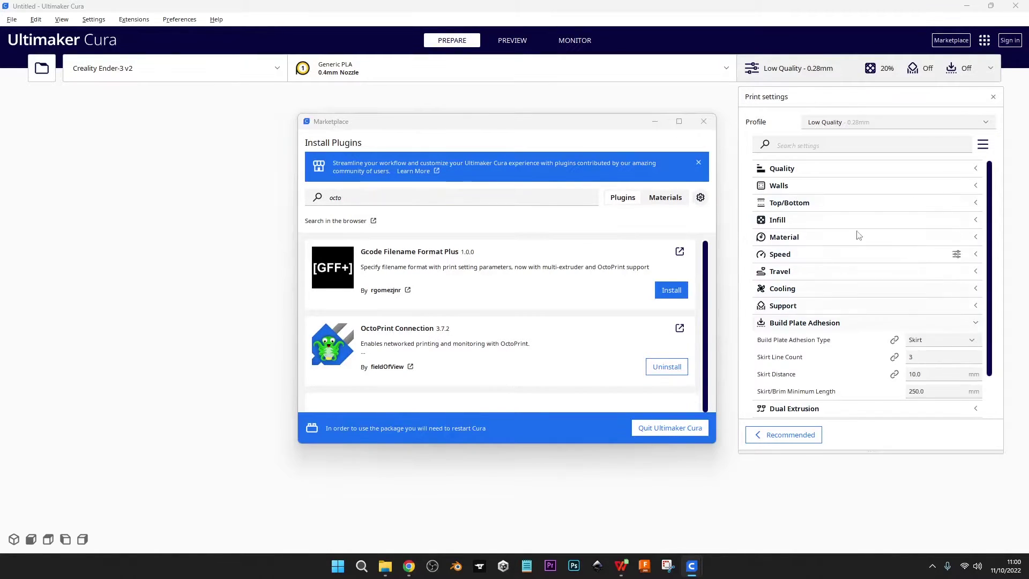
{"action": "left_click", "coordinate": [703, 120]}
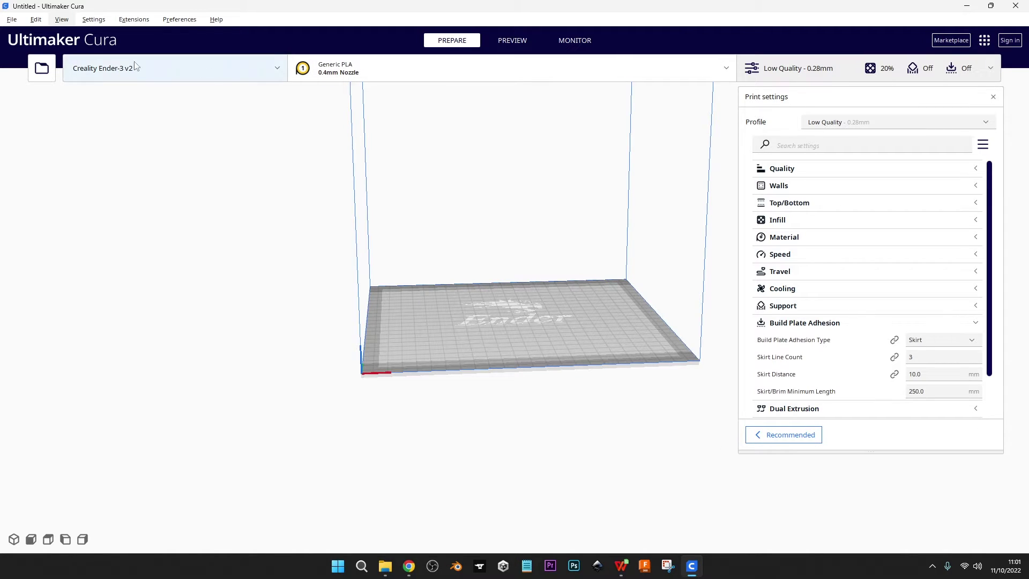
Connect OctoPrint via Manage Printers, select octopi._octoprint._tcp.local, and open its web page.
{"action": "left_click", "coordinate": [97, 21]}
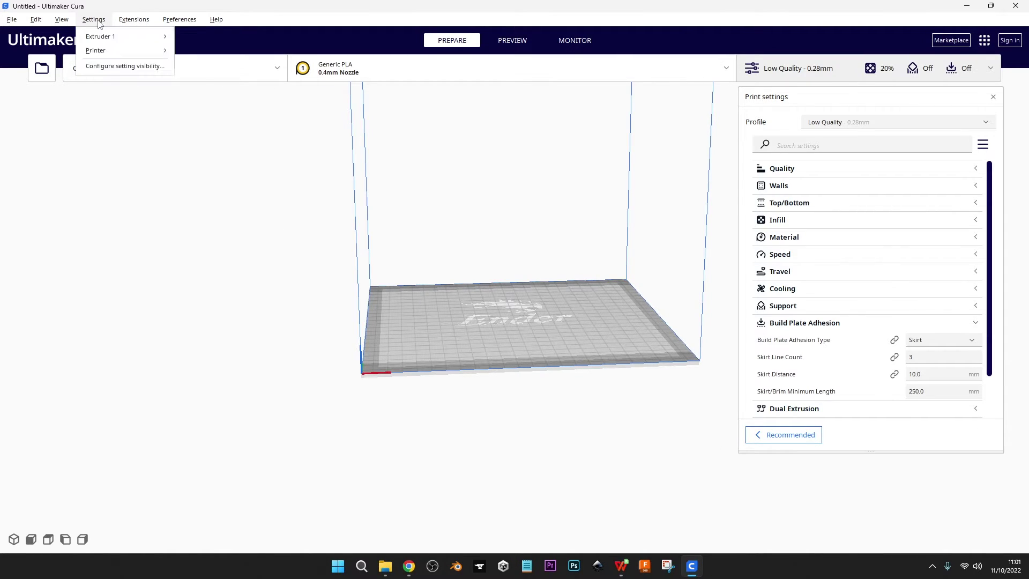
{"action": "mouse_move", "coordinate": [98, 54]}
{"action": "left_click", "coordinate": [237, 107]}
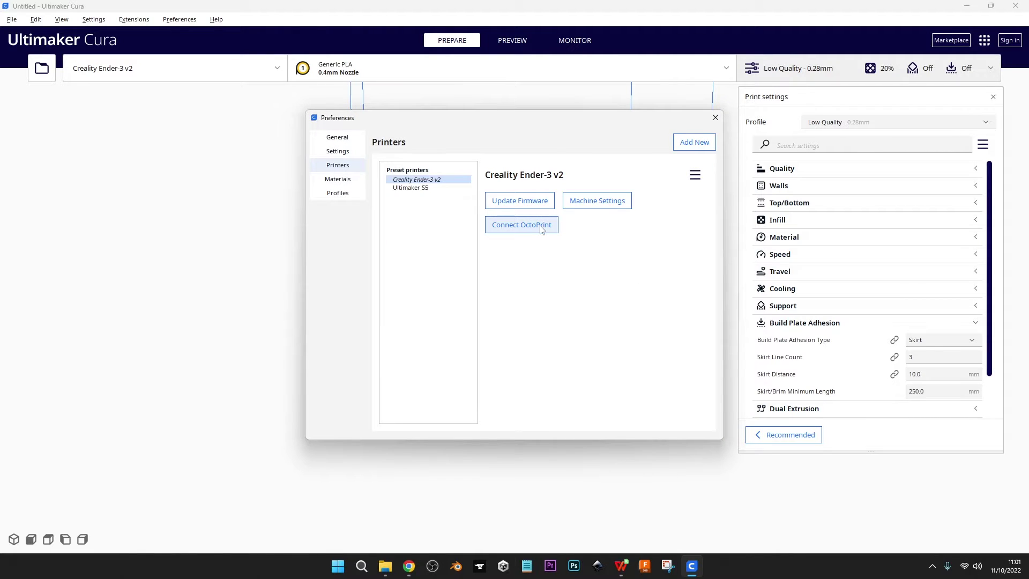
{"action": "left_click", "coordinate": [541, 229]}
{"action": "left_click", "coordinate": [383, 195]}
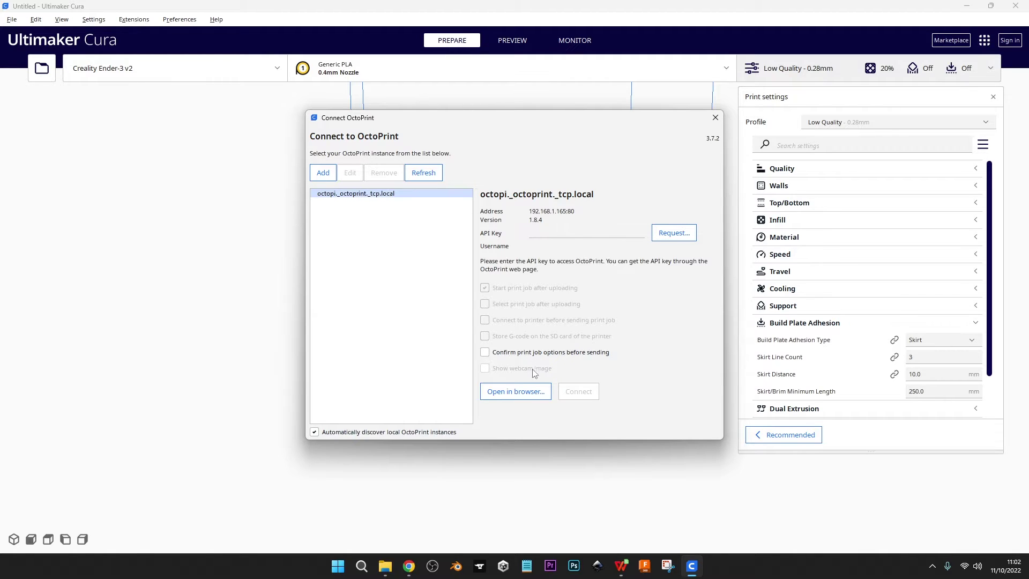
{"action": "left_click", "coordinate": [518, 394]}
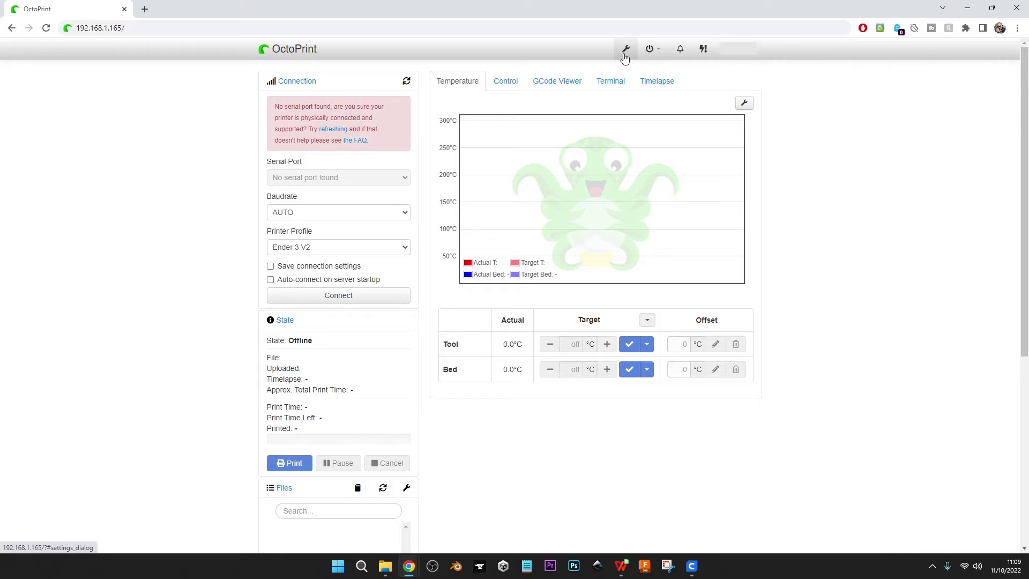
Copy OctoPrint's global API key from its API settings into Cura's API Key field.
{"action": "left_click", "coordinate": [624, 55]}
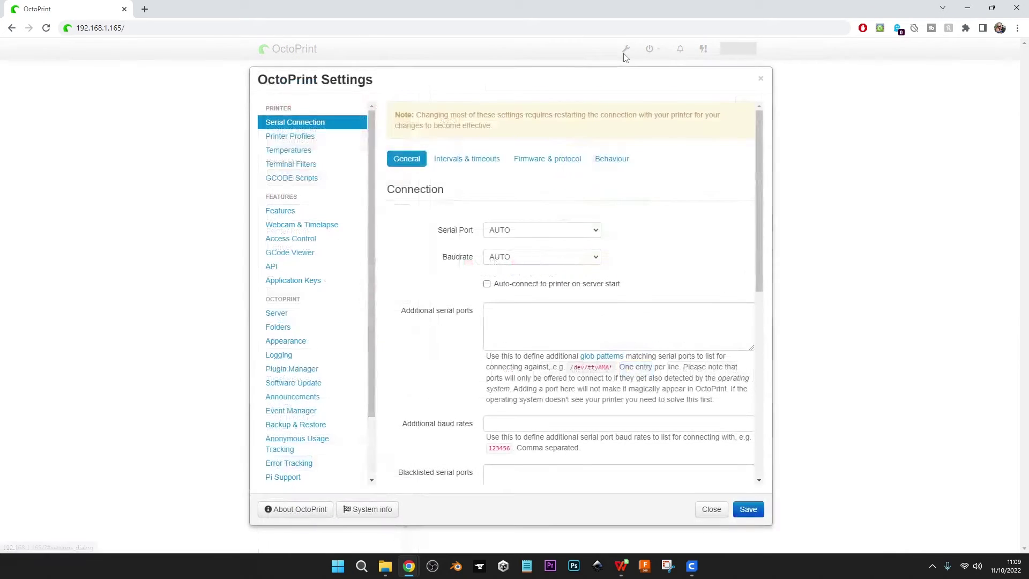
{"action": "left_click", "coordinate": [297, 269]}
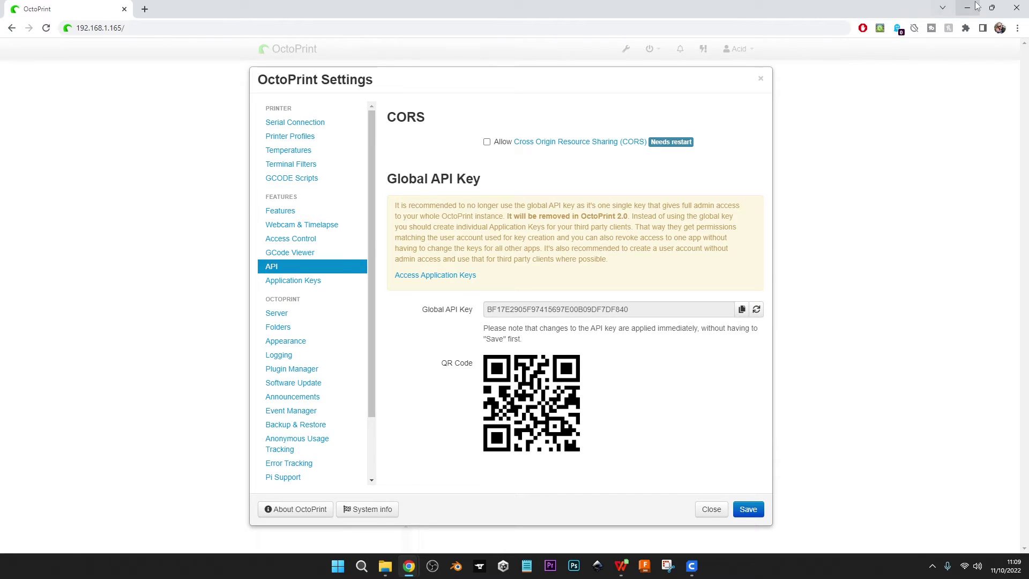
{"action": "left_click", "coordinate": [967, 8]}
{"action": "left_click", "coordinate": [632, 231]}
{"action": "key", "text": "ctrl+v"}
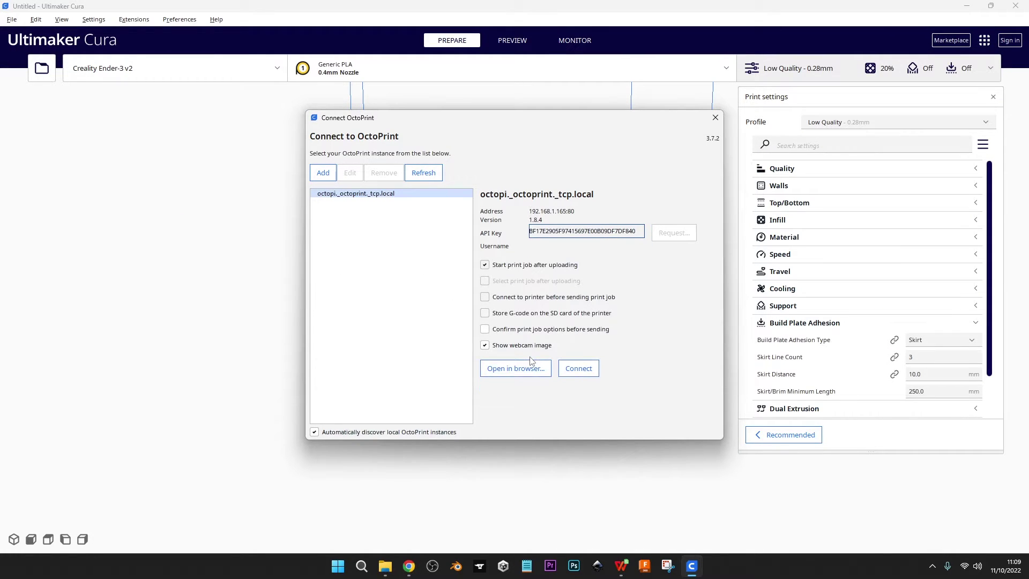
Connect the Ender-3 v2 to OctoPrint, recheck the connection options, and close both dialogs.
{"action": "left_click", "coordinate": [581, 369]}
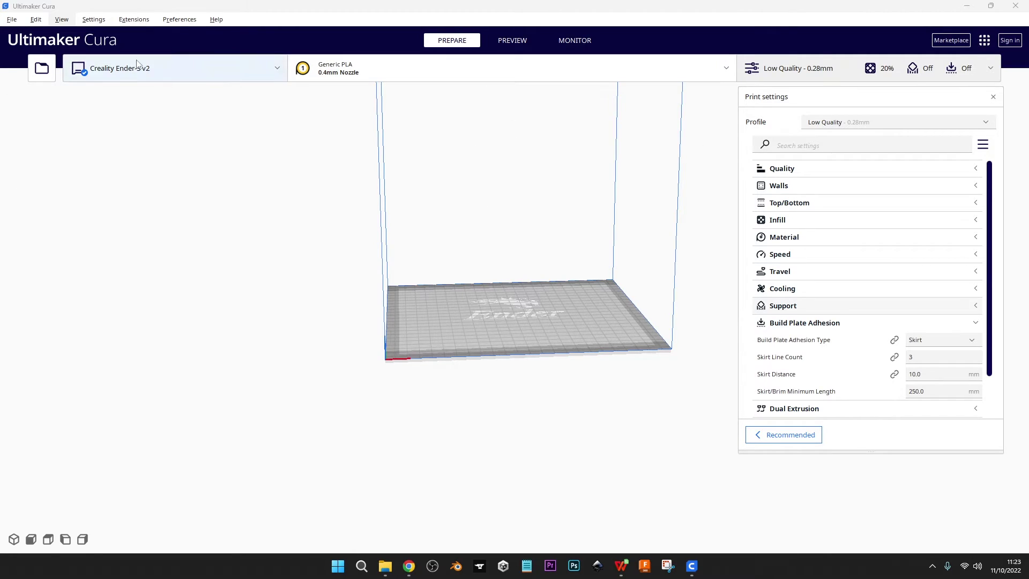
{"action": "left_click", "coordinate": [89, 20]}
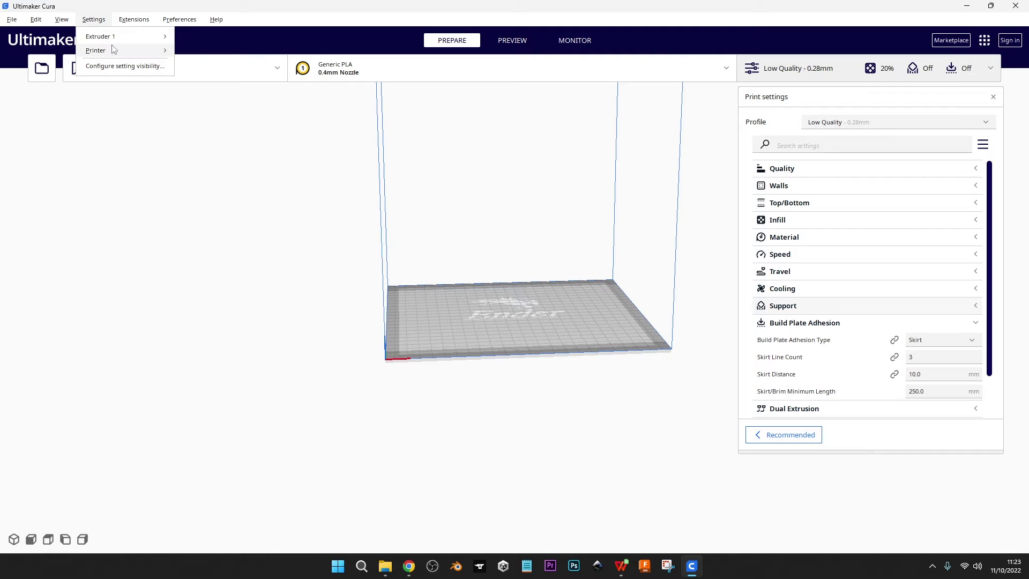
{"action": "mouse_move", "coordinate": [119, 51]}
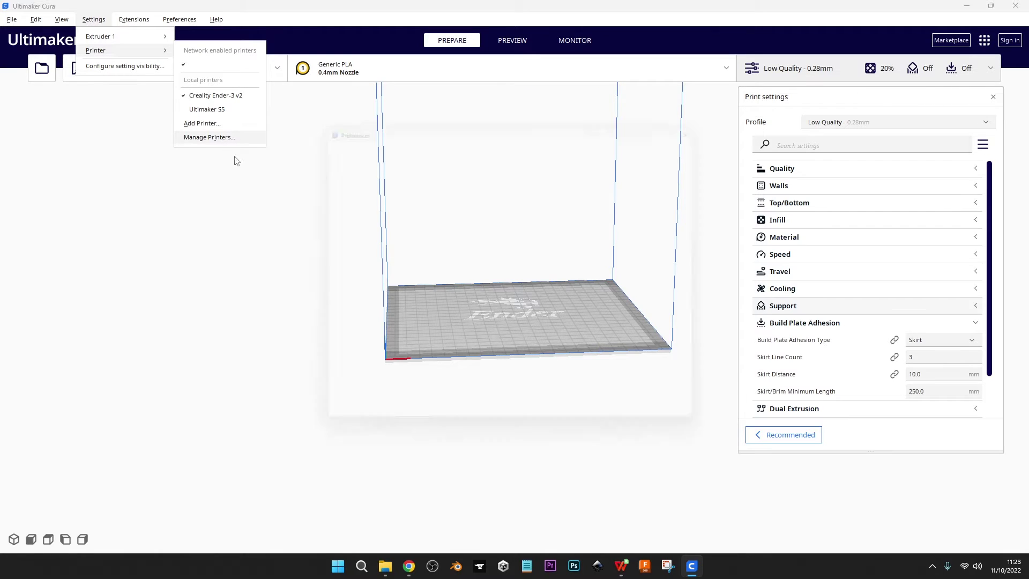
{"action": "left_click", "coordinate": [209, 137]}
{"action": "left_click", "coordinate": [519, 225]}
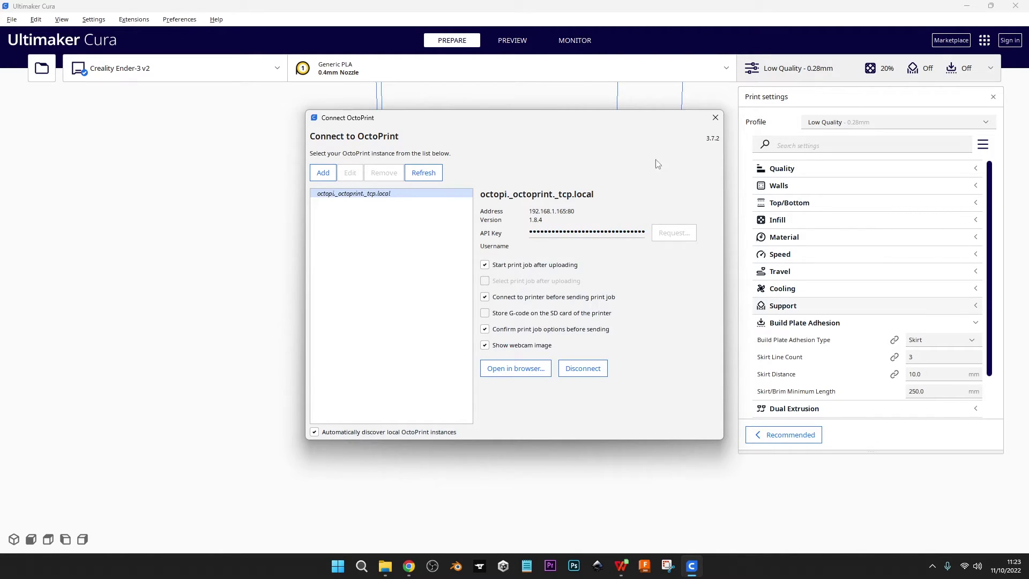
{"action": "left_click", "coordinate": [715, 117]}
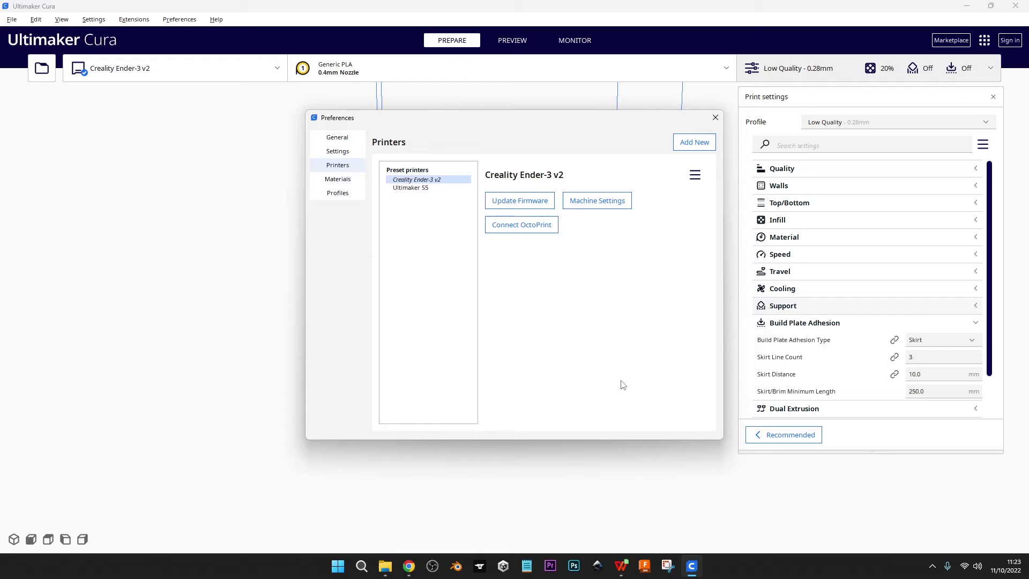
{"action": "left_click", "coordinate": [715, 118]}
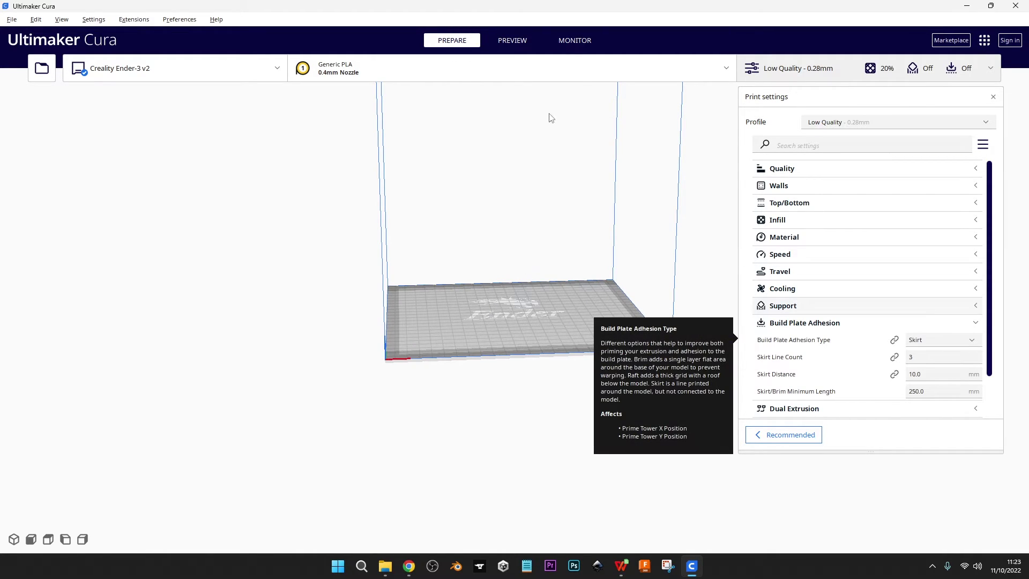
Check the monitor view, then slice the 45 x 65 x 1.6 mm lithophane on the Ender-3 v2 plate.
{"action": "left_click", "coordinate": [581, 43]}
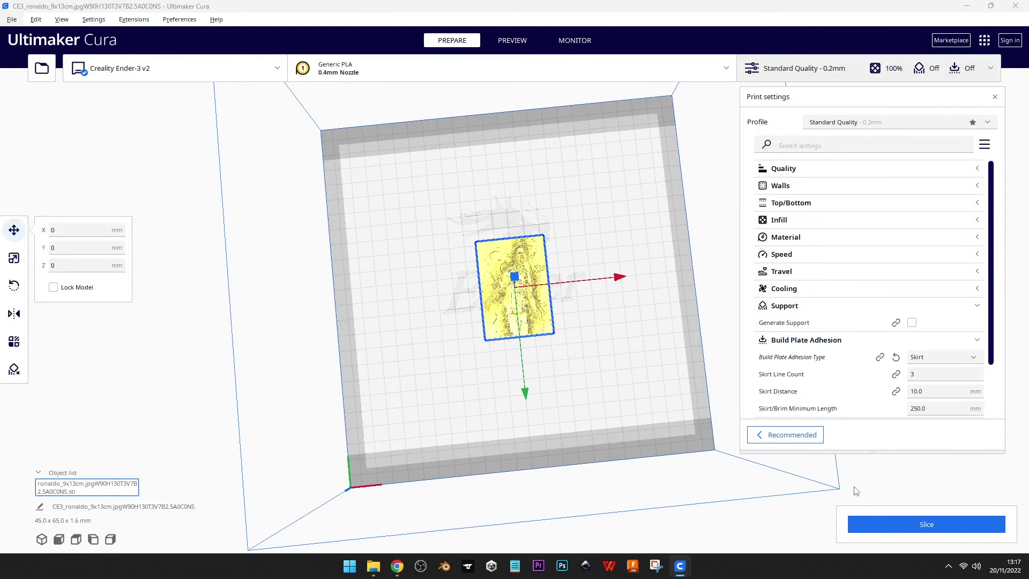
{"action": "right_click_drag", "start_coordinate": [635, 449], "coordinate": [616, 418]}
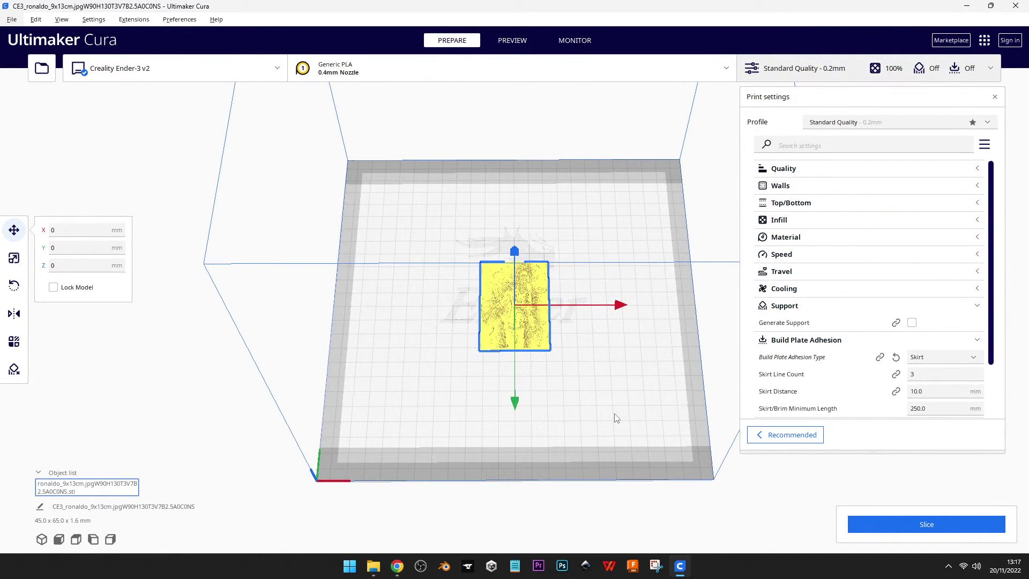
{"action": "left_click", "coordinate": [937, 527]}
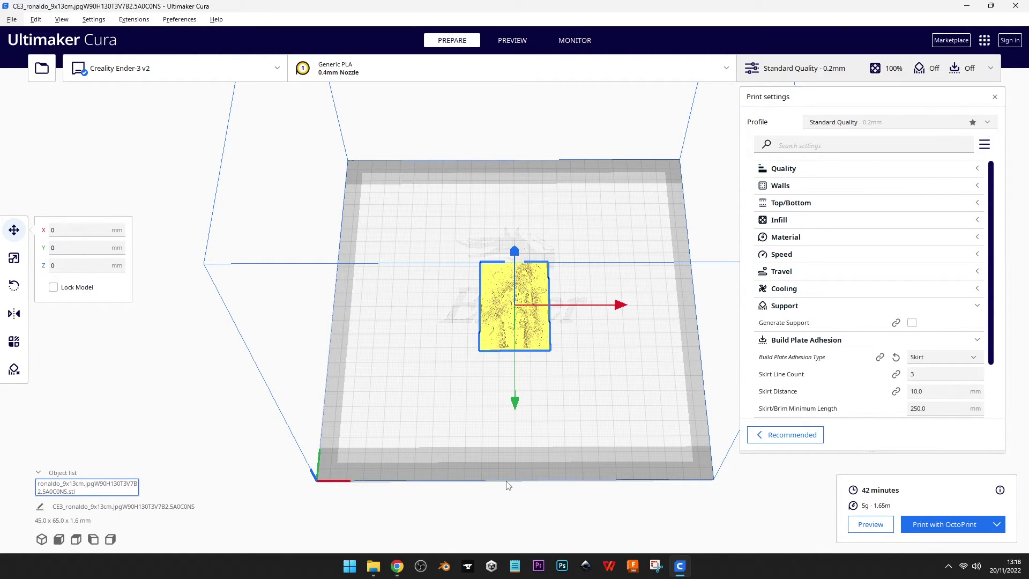
Send the sliced lithophane (42 minutes, 5g) to OctoPrint via Print with OctoPrint.
{"action": "left_click", "coordinate": [969, 529]}
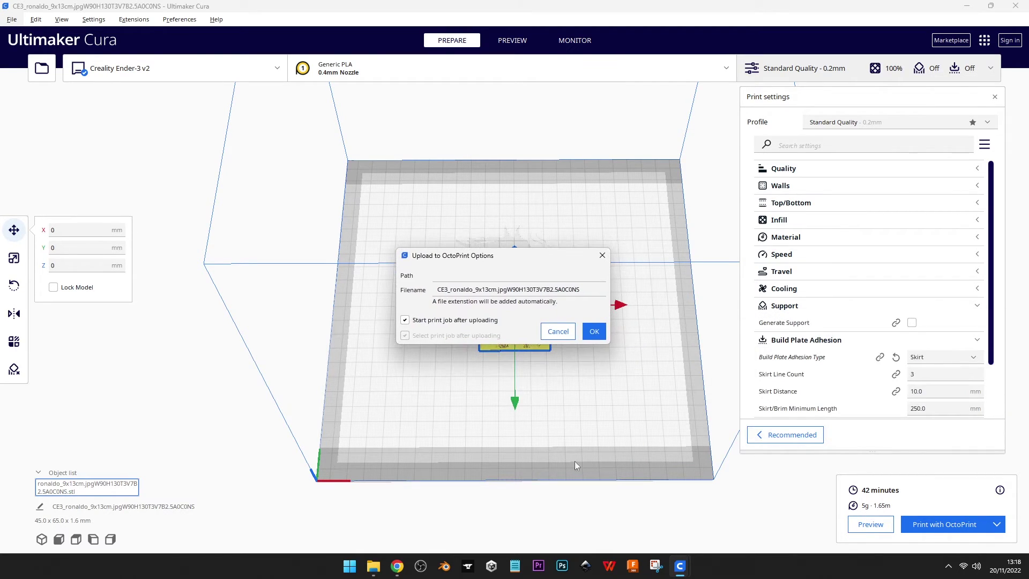
Confirm the OctoPrint upload with Start print job after uploading left enabled.
{"action": "left_click", "coordinate": [593, 332]}
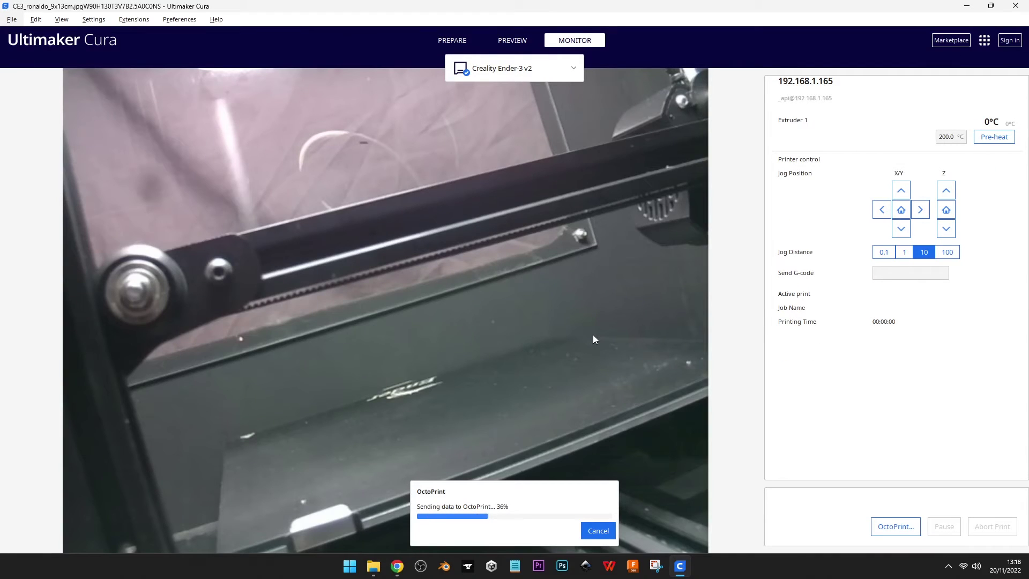